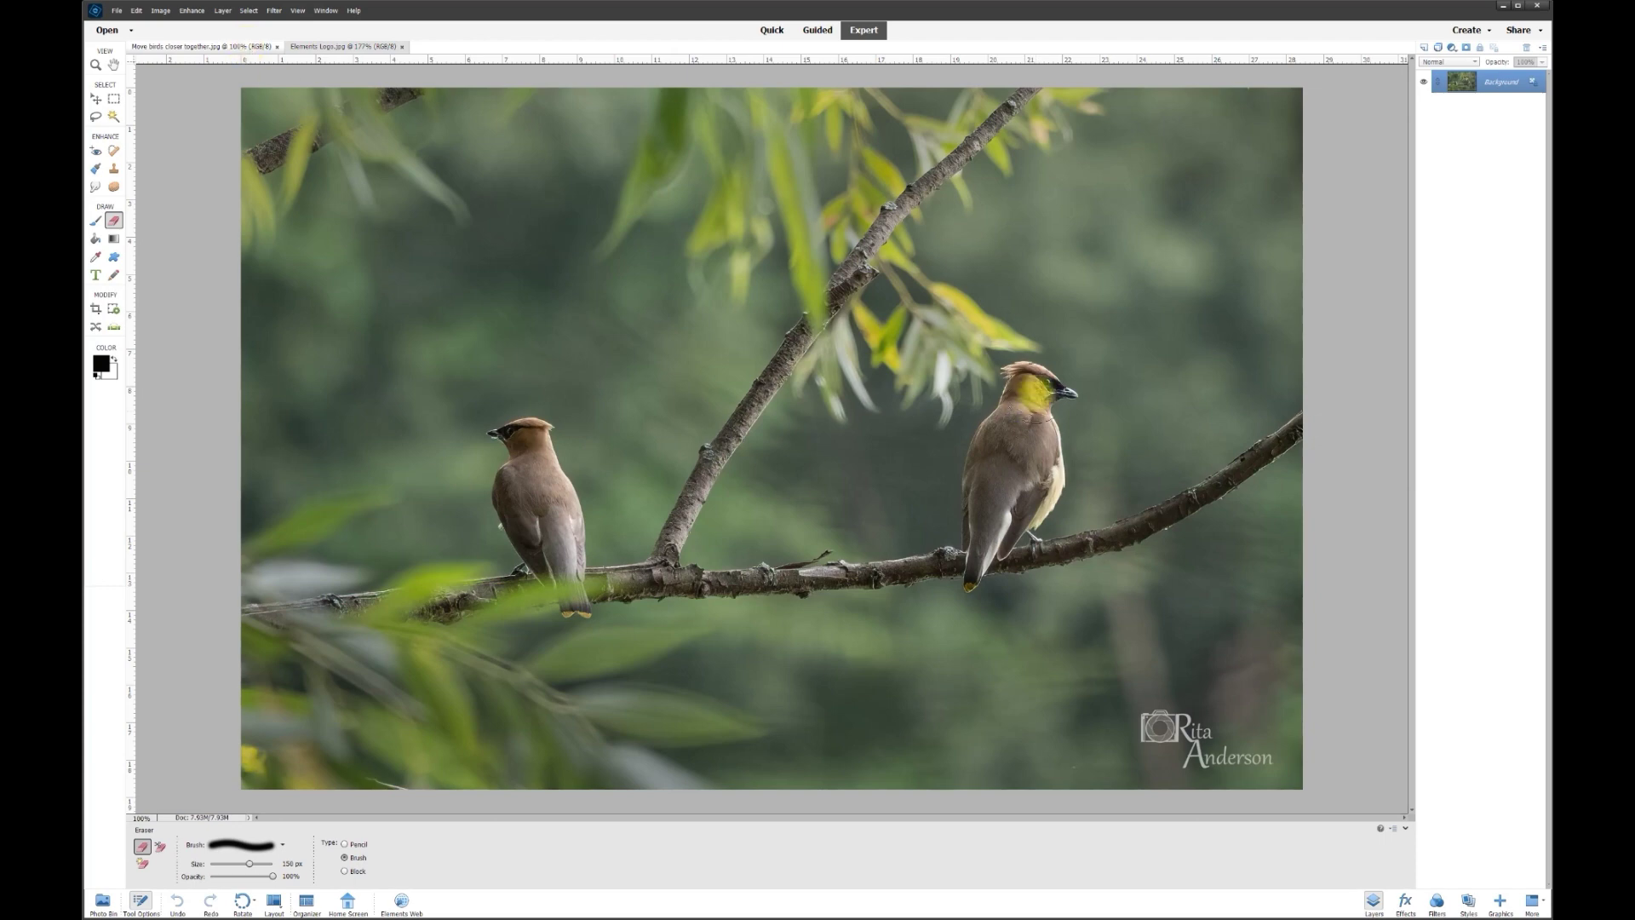
Unlock the Background layer into a regular layer and add a new blank layer above it
{"action": "left_click", "coordinate": [96, 100]}
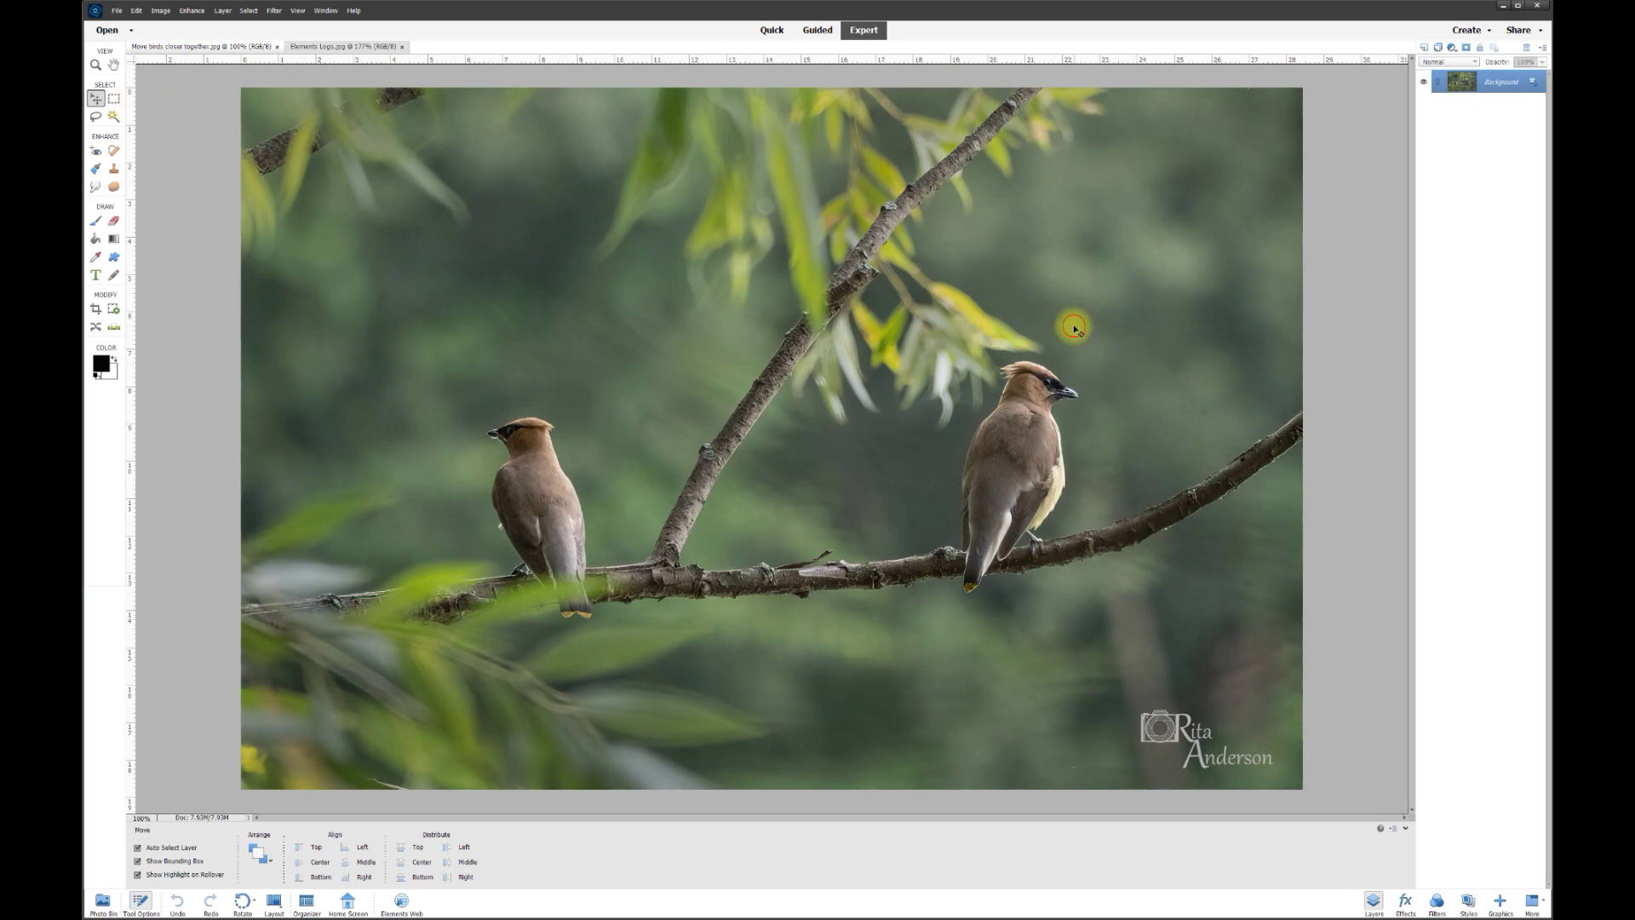
{"action": "left_click", "coordinate": [1535, 86]}
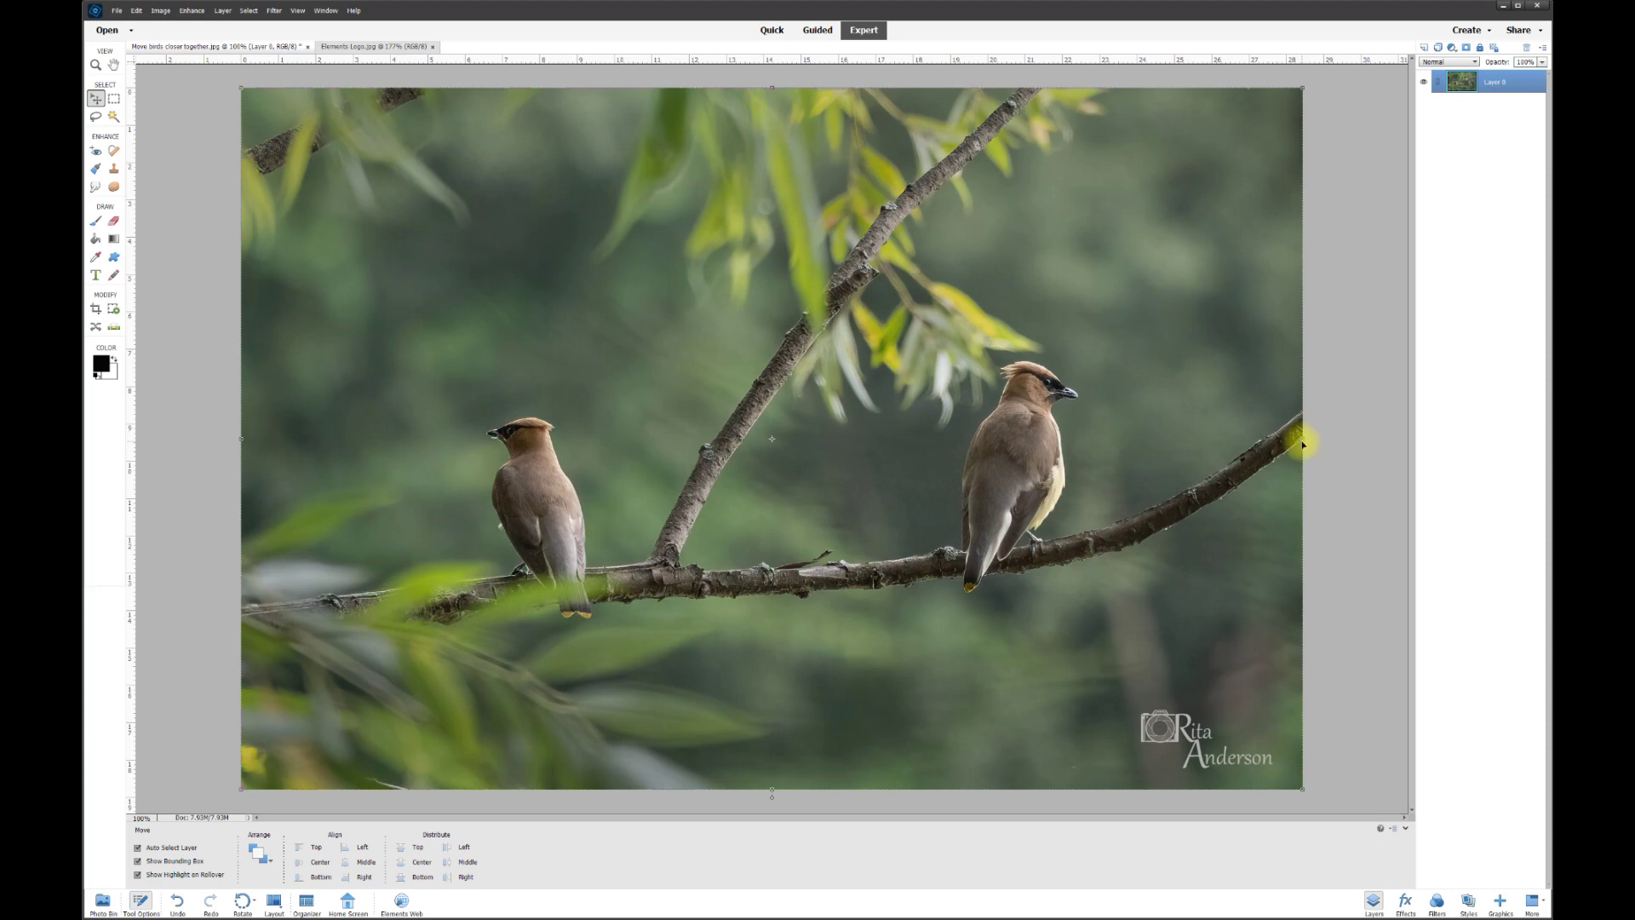
{"action": "left_click_drag", "start_coordinate": [1304, 441], "coordinate": [1262, 453]}
{"action": "left_click", "coordinate": [1245, 799]}
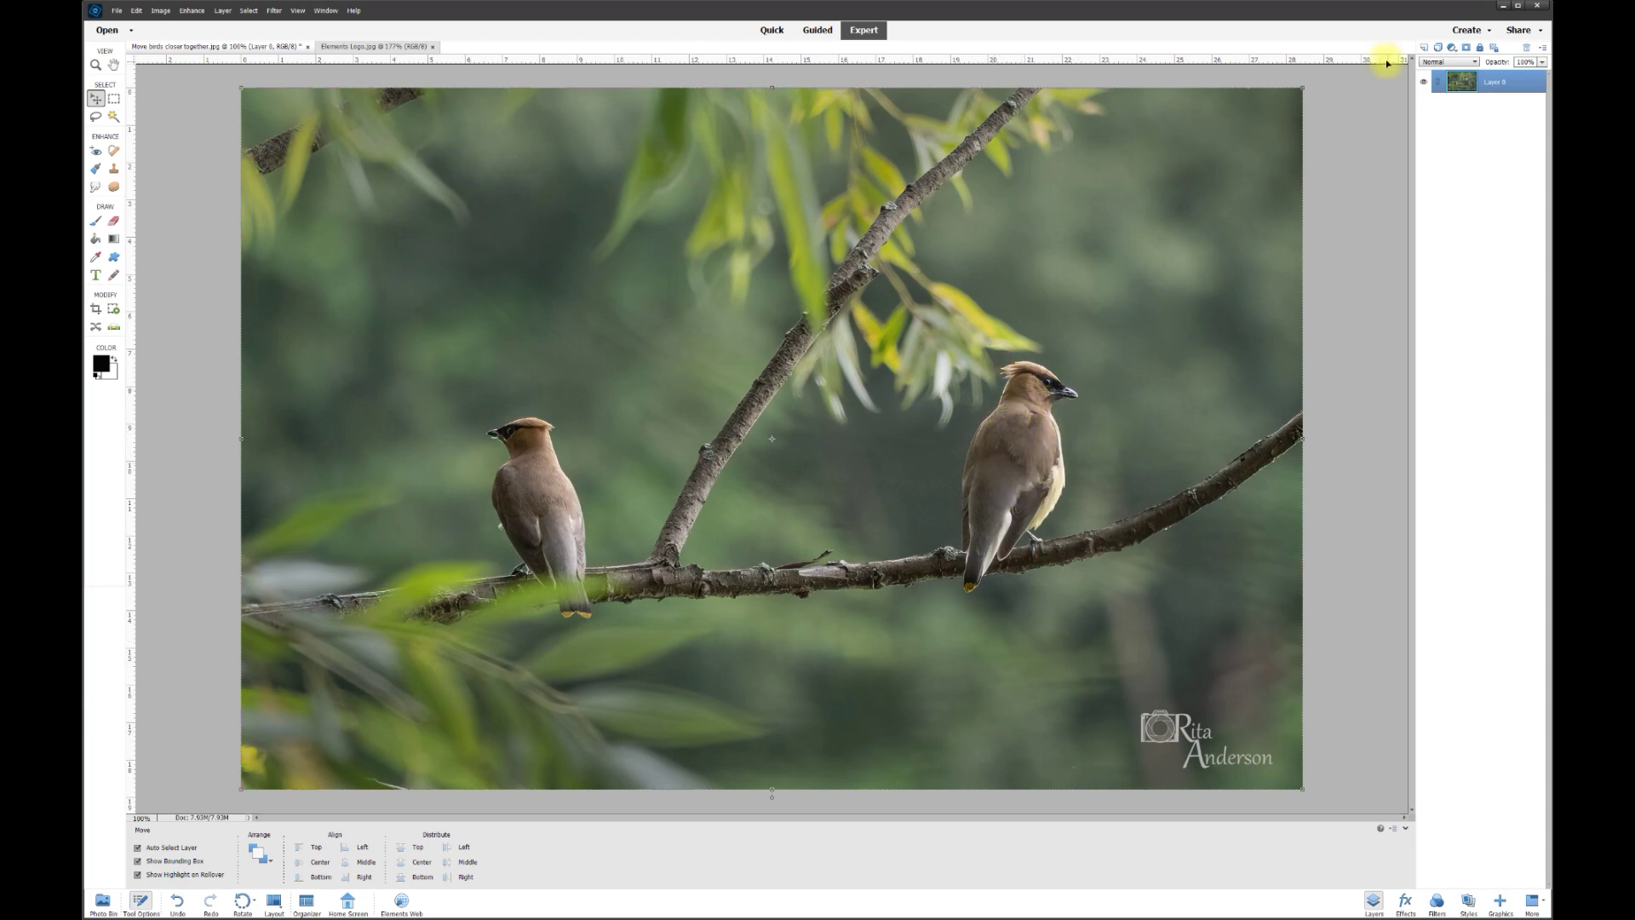
{"action": "left_click", "coordinate": [1424, 49]}
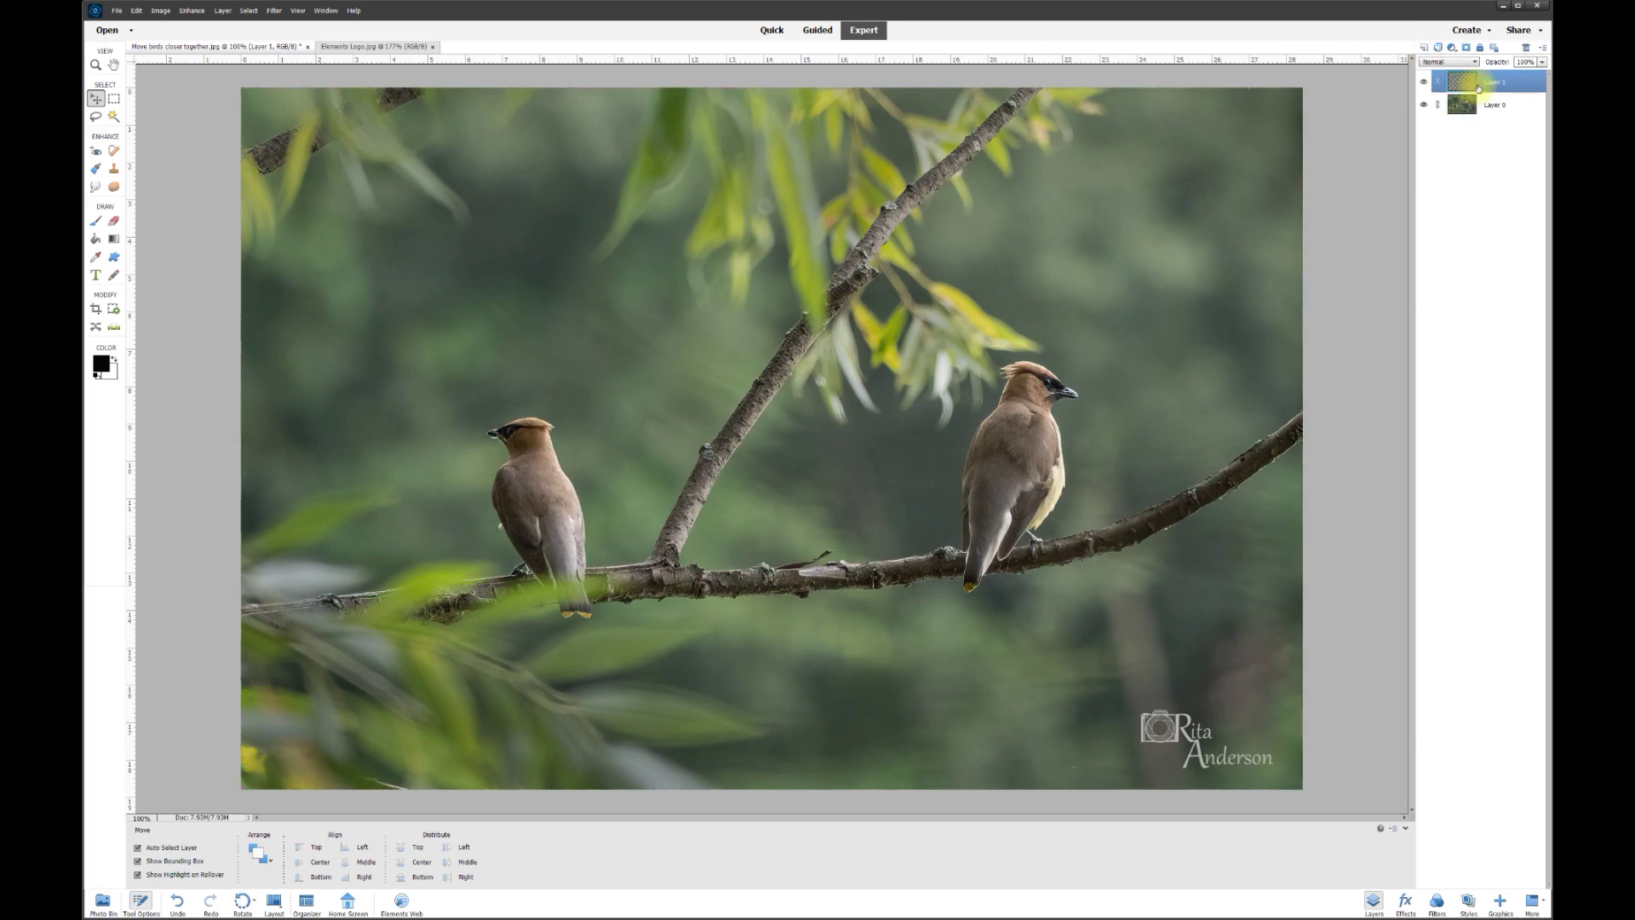
Clone the right bird beside the left one on the new layer with a 500 px Clone Stamp, and shift the copy up and right
{"action": "left_click", "coordinate": [114, 170]}
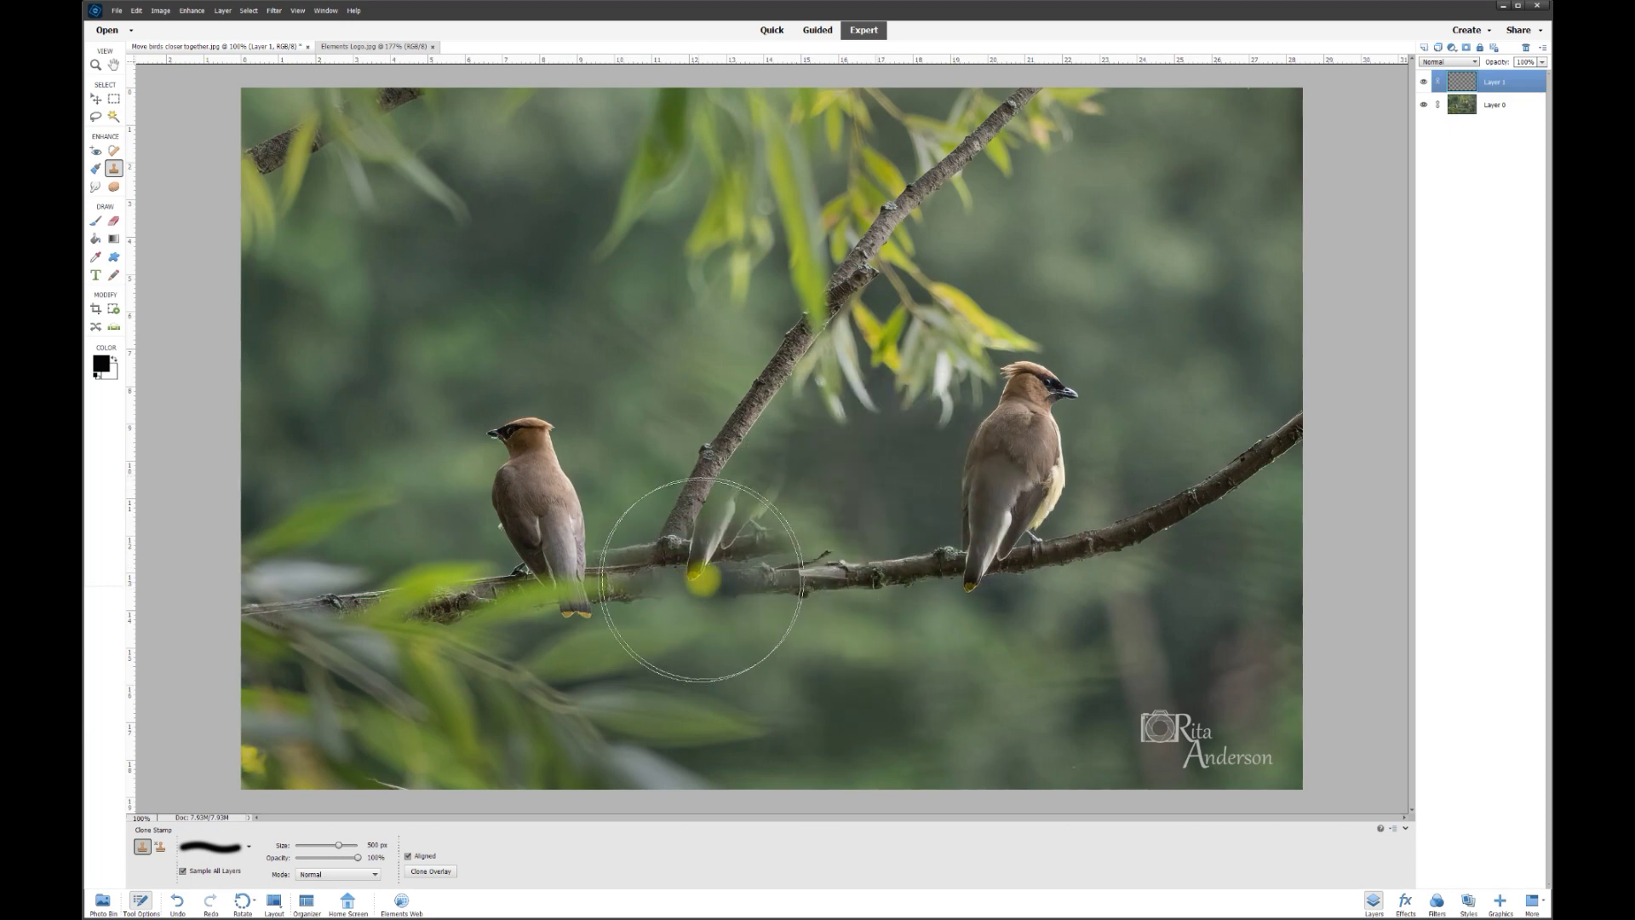
{"action": "mouse_move", "coordinate": [685, 607]}
{"action": "left_mouse_down"}
{"action": "mouse_move", "coordinate": [668, 588]}
{"action": "mouse_move", "coordinate": [665, 602]}
{"action": "mouse_move", "coordinate": [687, 486]}
{"action": "mouse_move", "coordinate": [705, 442]}
{"action": "mouse_move", "coordinate": [738, 427]}
{"action": "mouse_move", "coordinate": [687, 572]}
{"action": "left_mouse_up"}
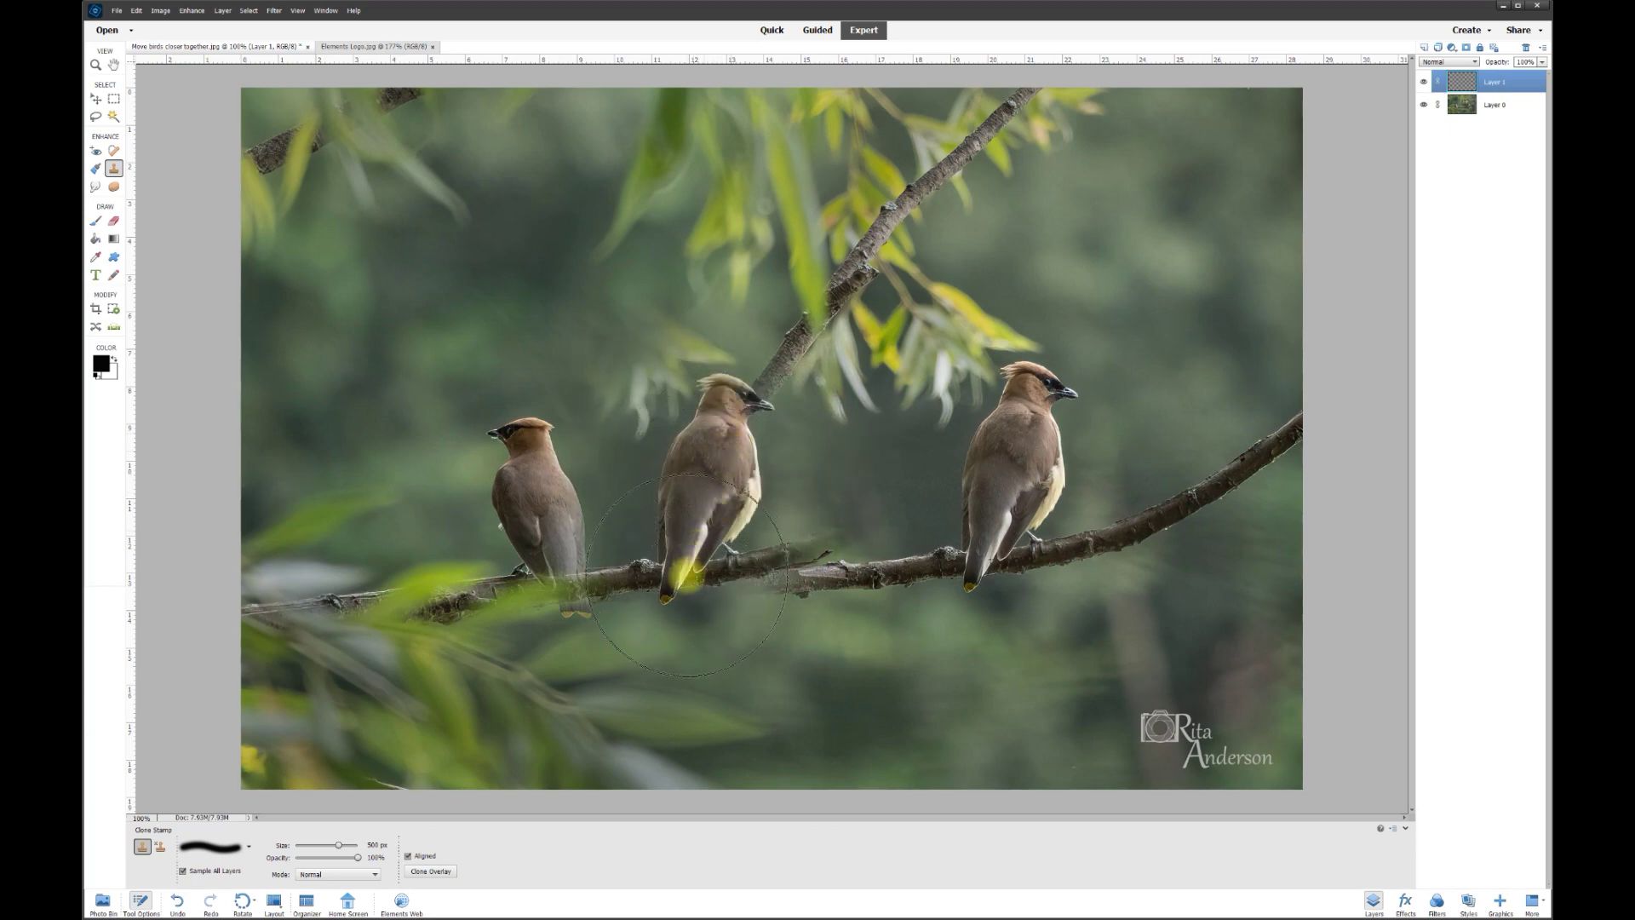
{"action": "left_click", "coordinate": [95, 98]}
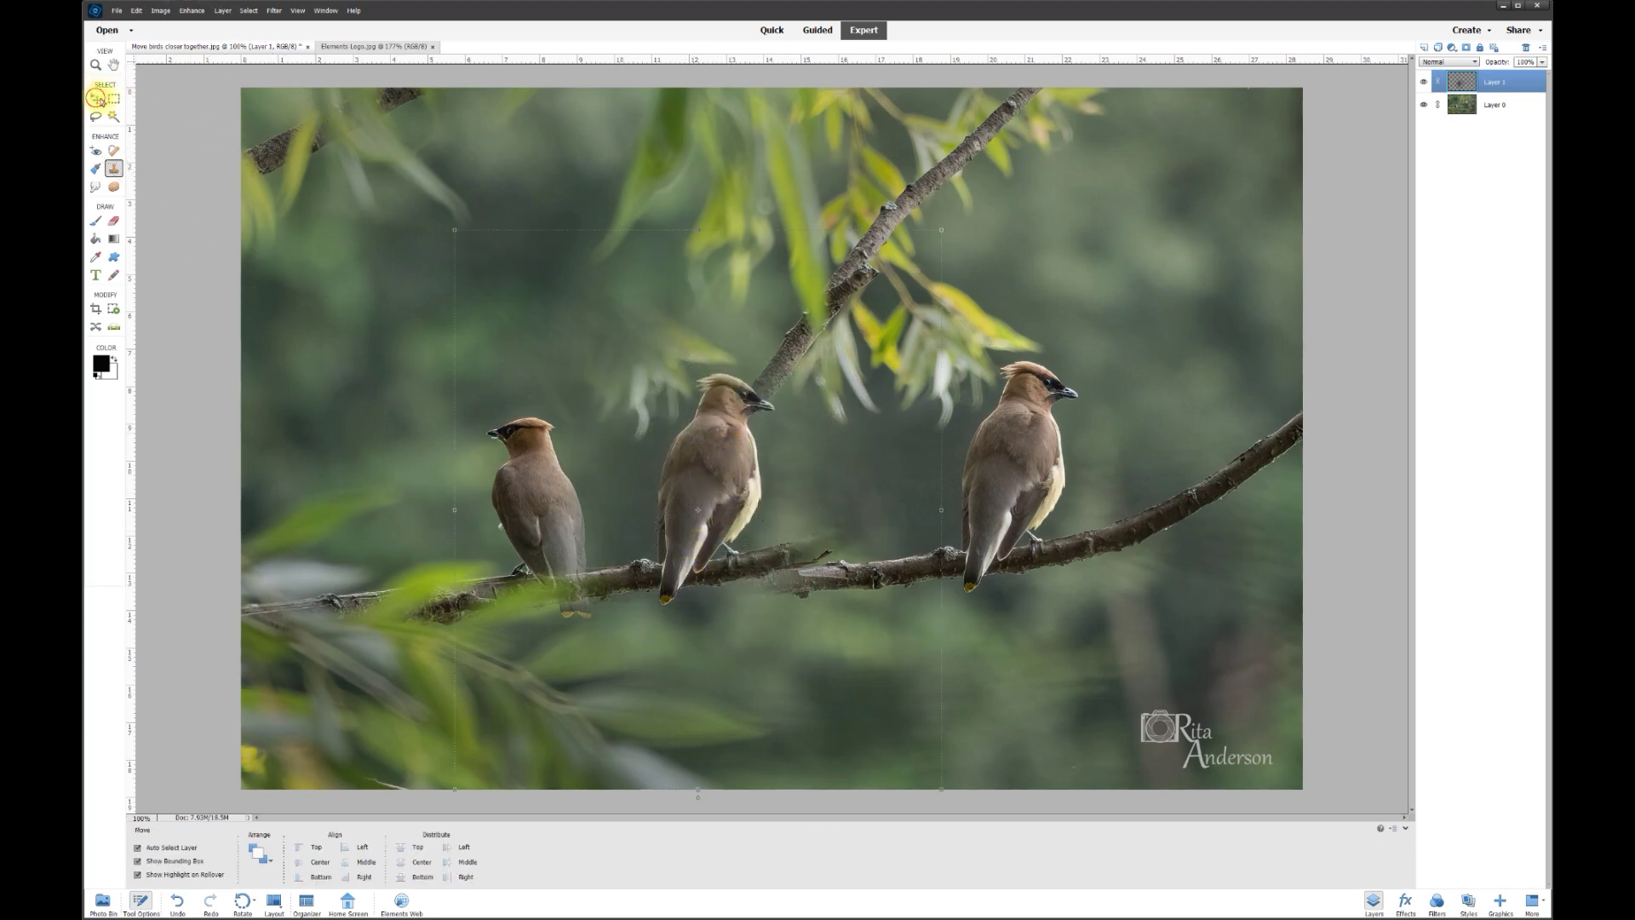
{"action": "left_click", "coordinate": [1426, 107]}
{"action": "mouse_move", "coordinate": [701, 471]}
{"action": "left_mouse_down"}
{"action": "mouse_move", "coordinate": [693, 412]}
{"action": "mouse_move", "coordinate": [751, 416]}
{"action": "left_mouse_up"}
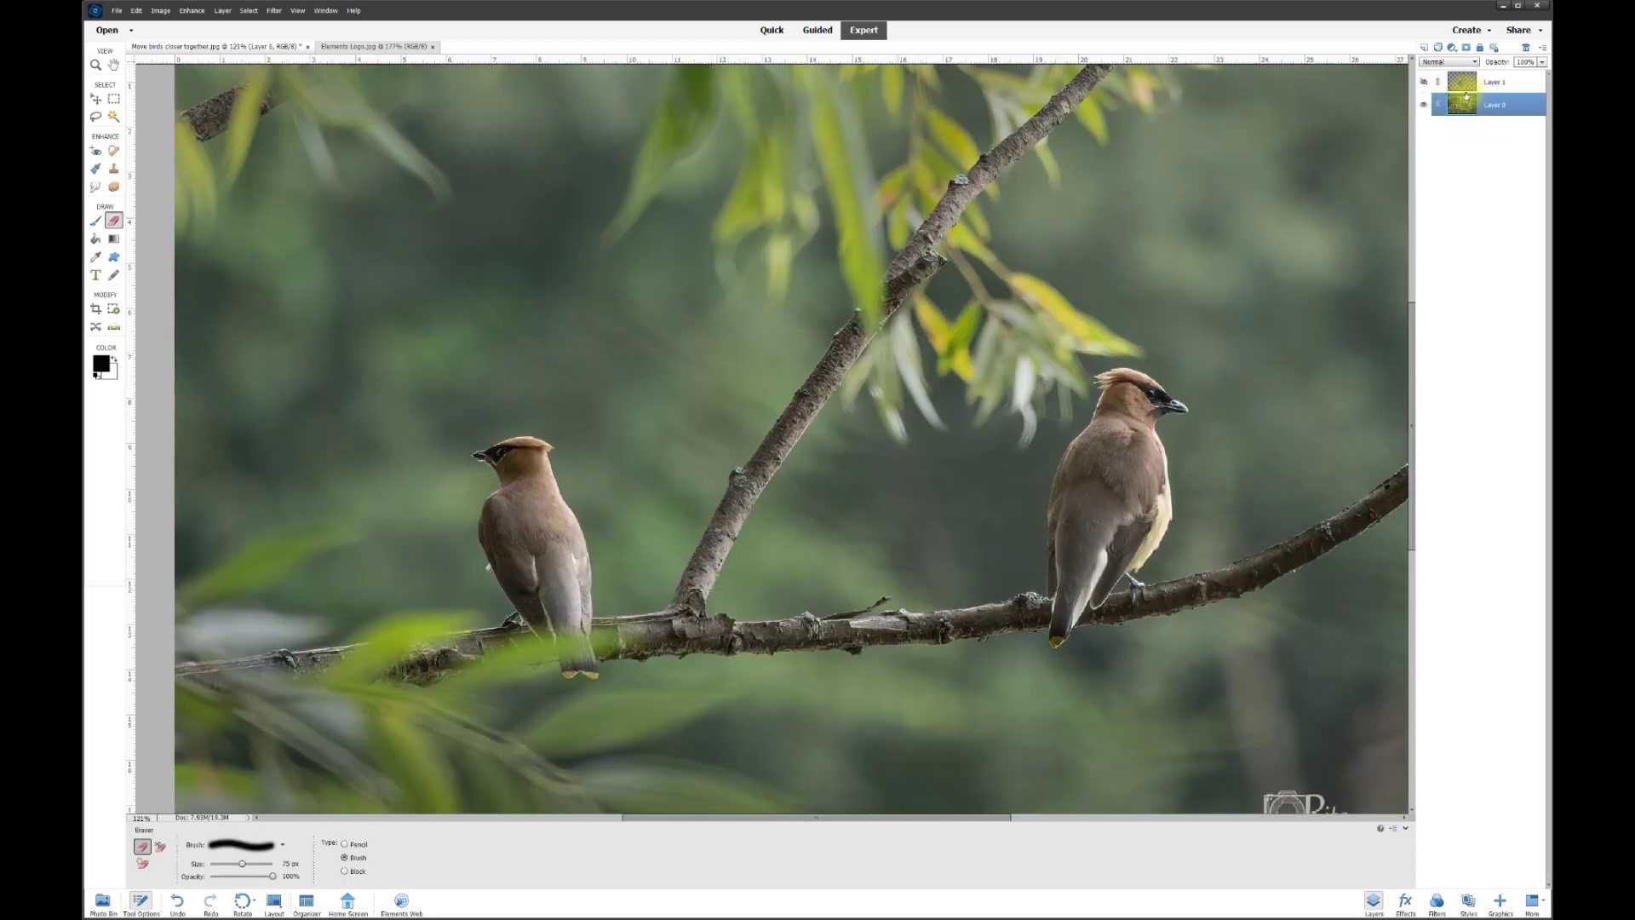
Draw a loose Lasso selection around the right bird on the photo layer, including its tail and feet
{"action": "left_click_drag", "start_coordinate": [727, 816], "coordinate": [831, 816]}
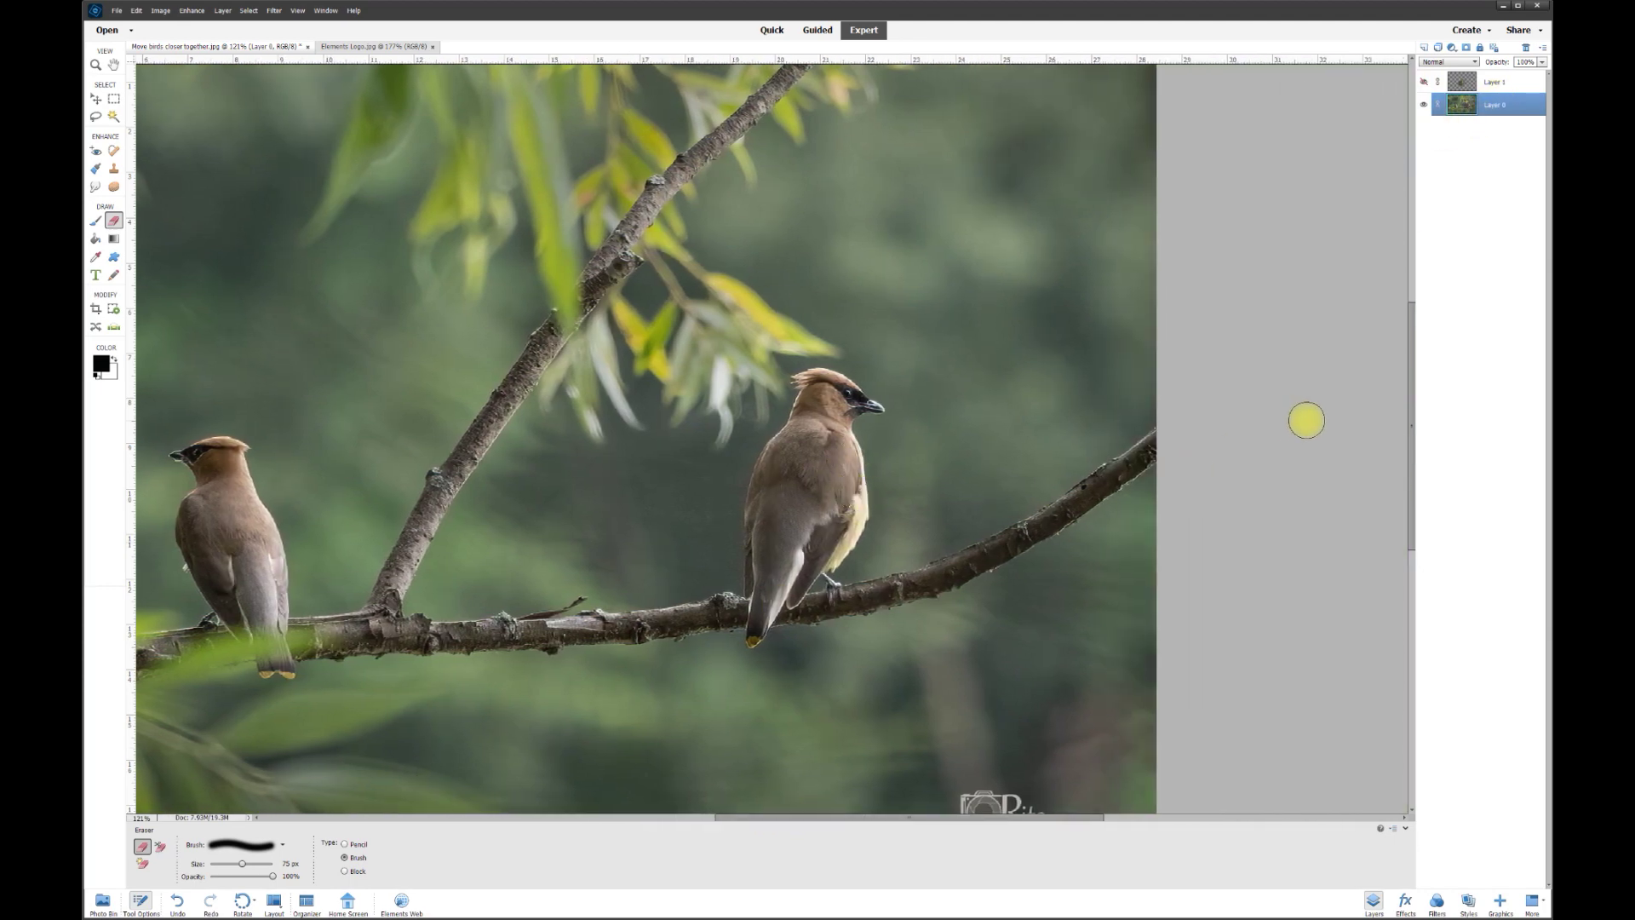
{"action": "left_click_drag", "start_coordinate": [1411, 426], "coordinate": [1414, 452]}
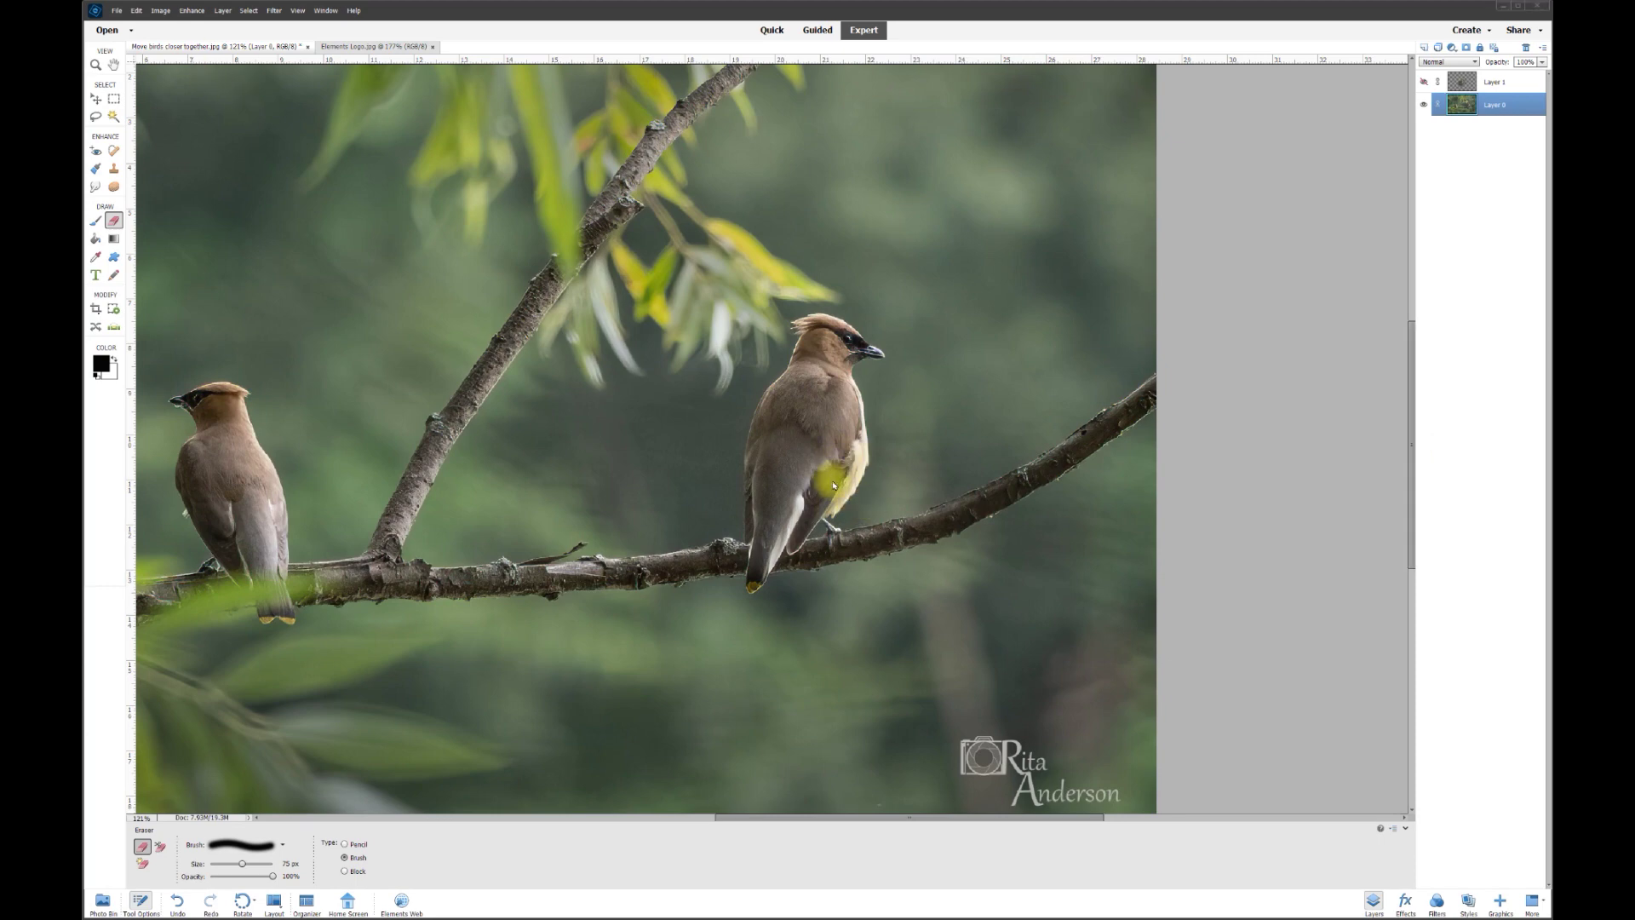
{"action": "left_click", "coordinate": [96, 118]}
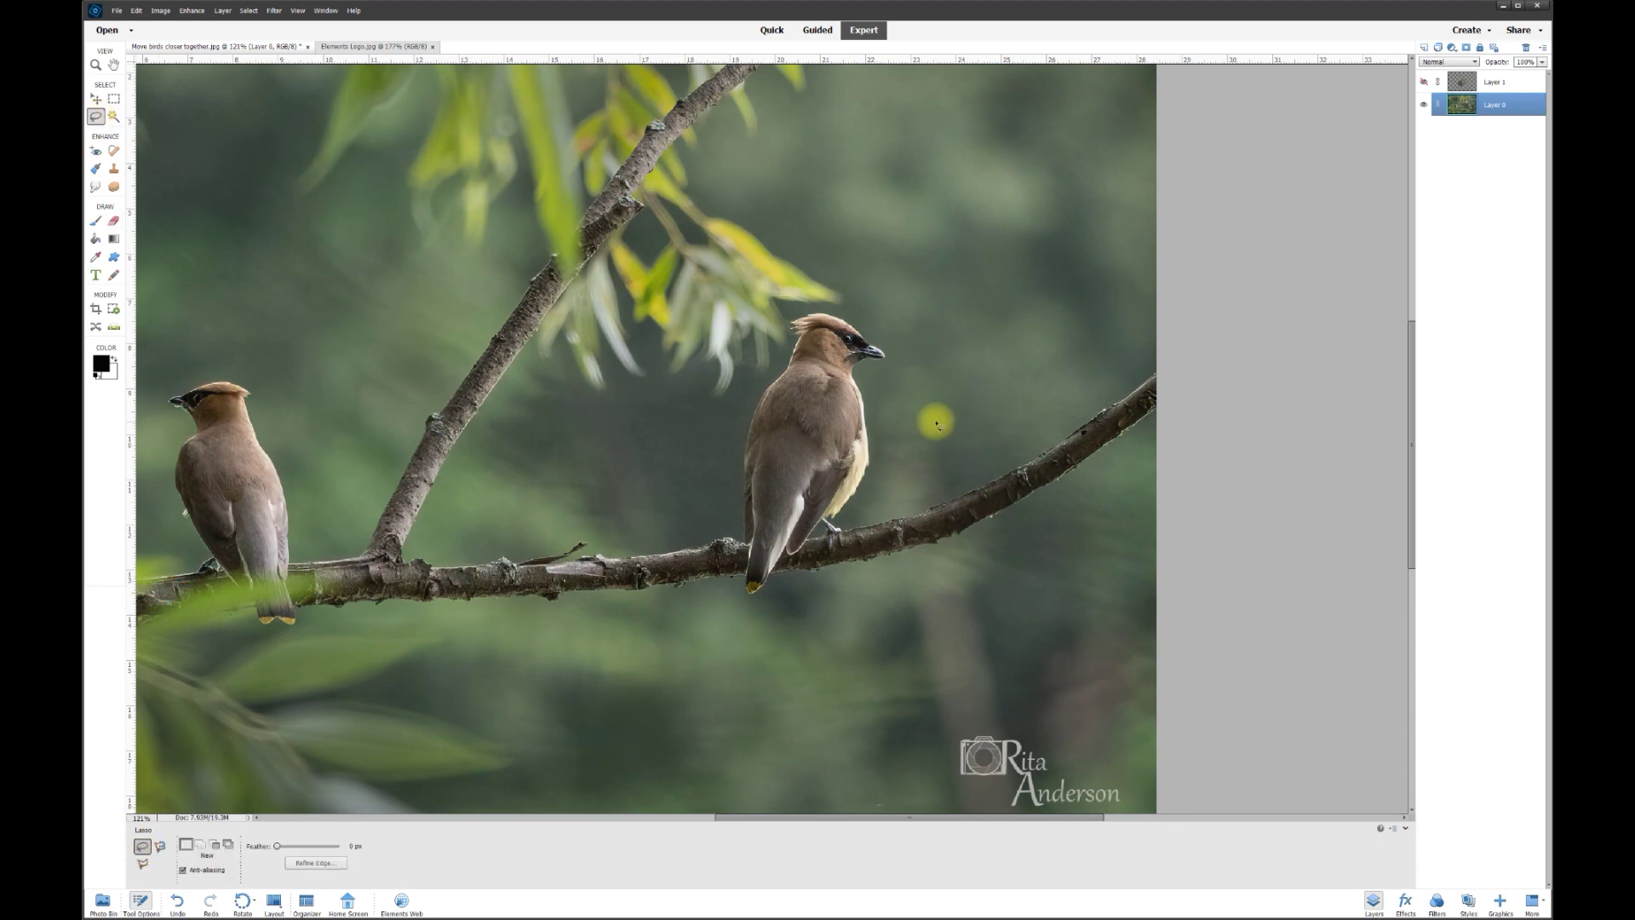
{"action": "scroll", "coordinate": [886, 426], "scroll_direction": "up", "scroll_amount": 3}
{"action": "scroll", "coordinate": [801, 441], "scroll_direction": "up", "scroll_amount": 1}
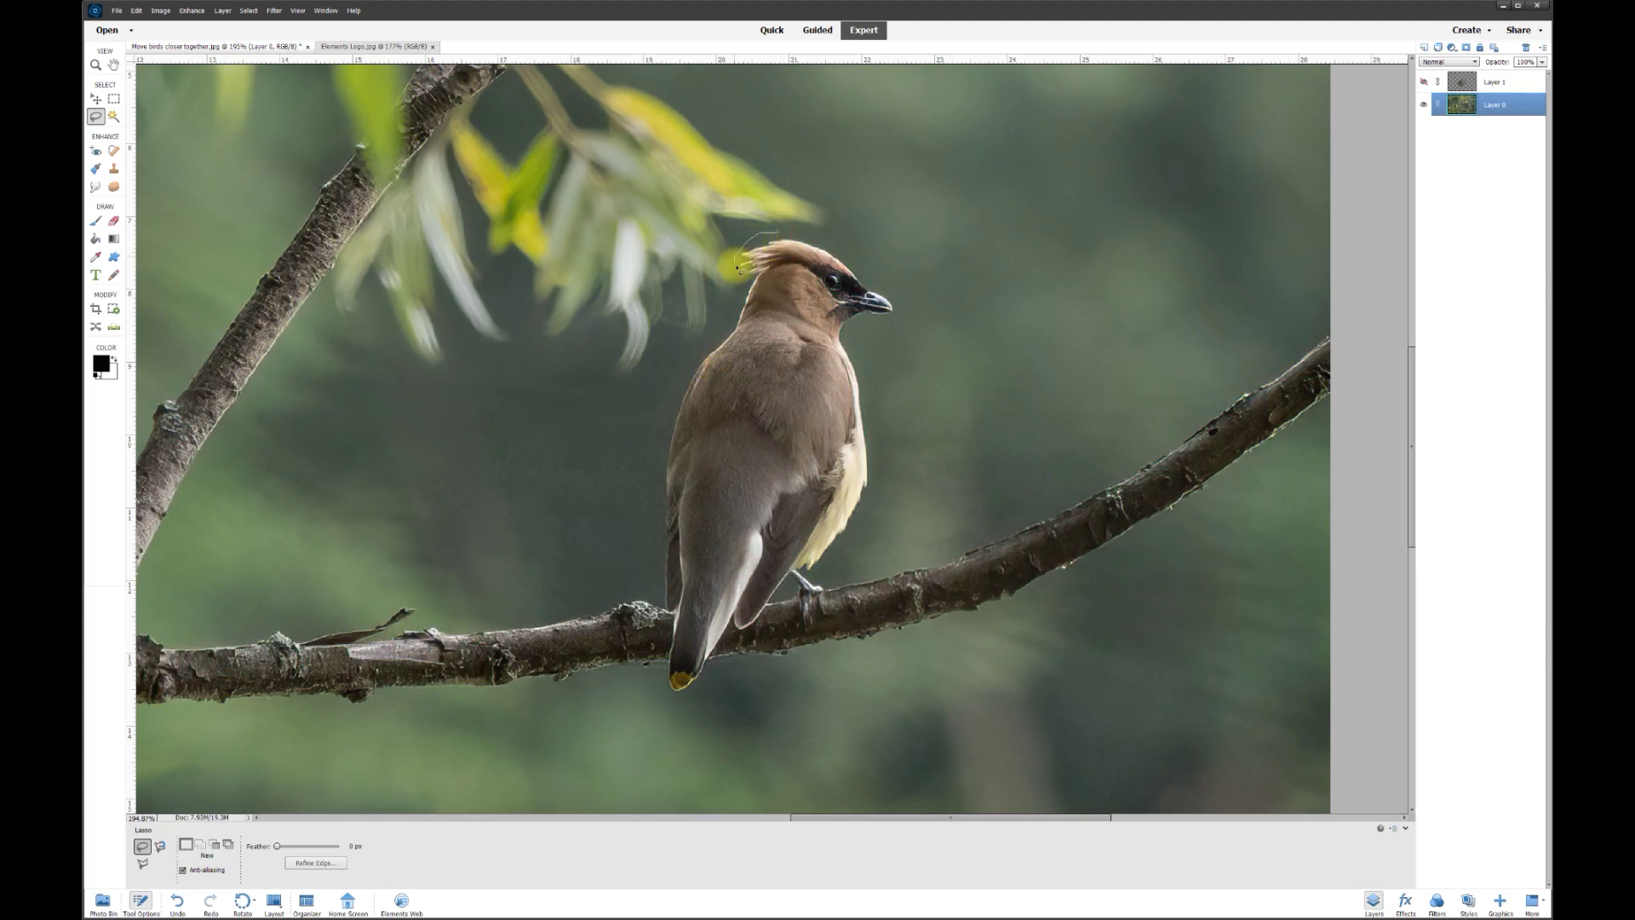
{"action": "mouse_move", "coordinate": [720, 334]}
{"action": "left_mouse_down"}
{"action": "mouse_move", "coordinate": [667, 416]}
{"action": "mouse_move", "coordinate": [653, 500]}
{"action": "mouse_move", "coordinate": [681, 714]}
{"action": "mouse_move", "coordinate": [744, 638]}
{"action": "mouse_move", "coordinate": [834, 606]}
{"action": "mouse_move", "coordinate": [880, 481]}
{"action": "mouse_move", "coordinate": [867, 365]}
{"action": "mouse_move", "coordinate": [906, 290]}
{"action": "mouse_move", "coordinate": [805, 232]}
{"action": "left_mouse_up"}
Replace the selected bird with a Content-Aware fill in Normal mode at 100% opacity, and nudge the filled patch slightly left
{"action": "left_click", "coordinate": [136, 10]}
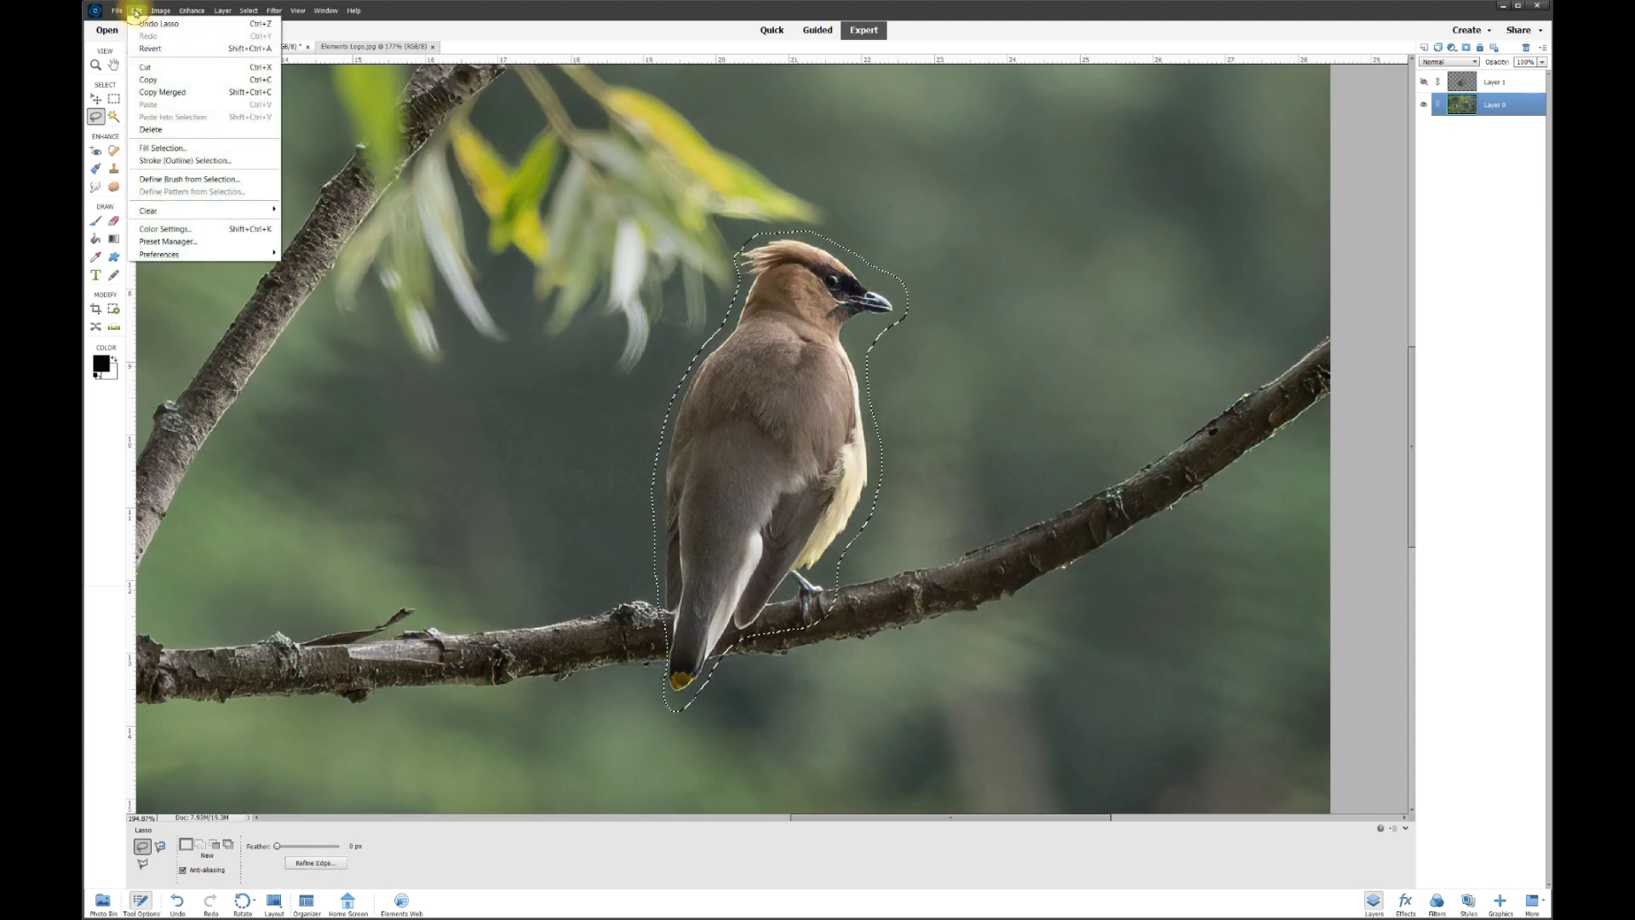
{"action": "left_click", "coordinate": [162, 147]}
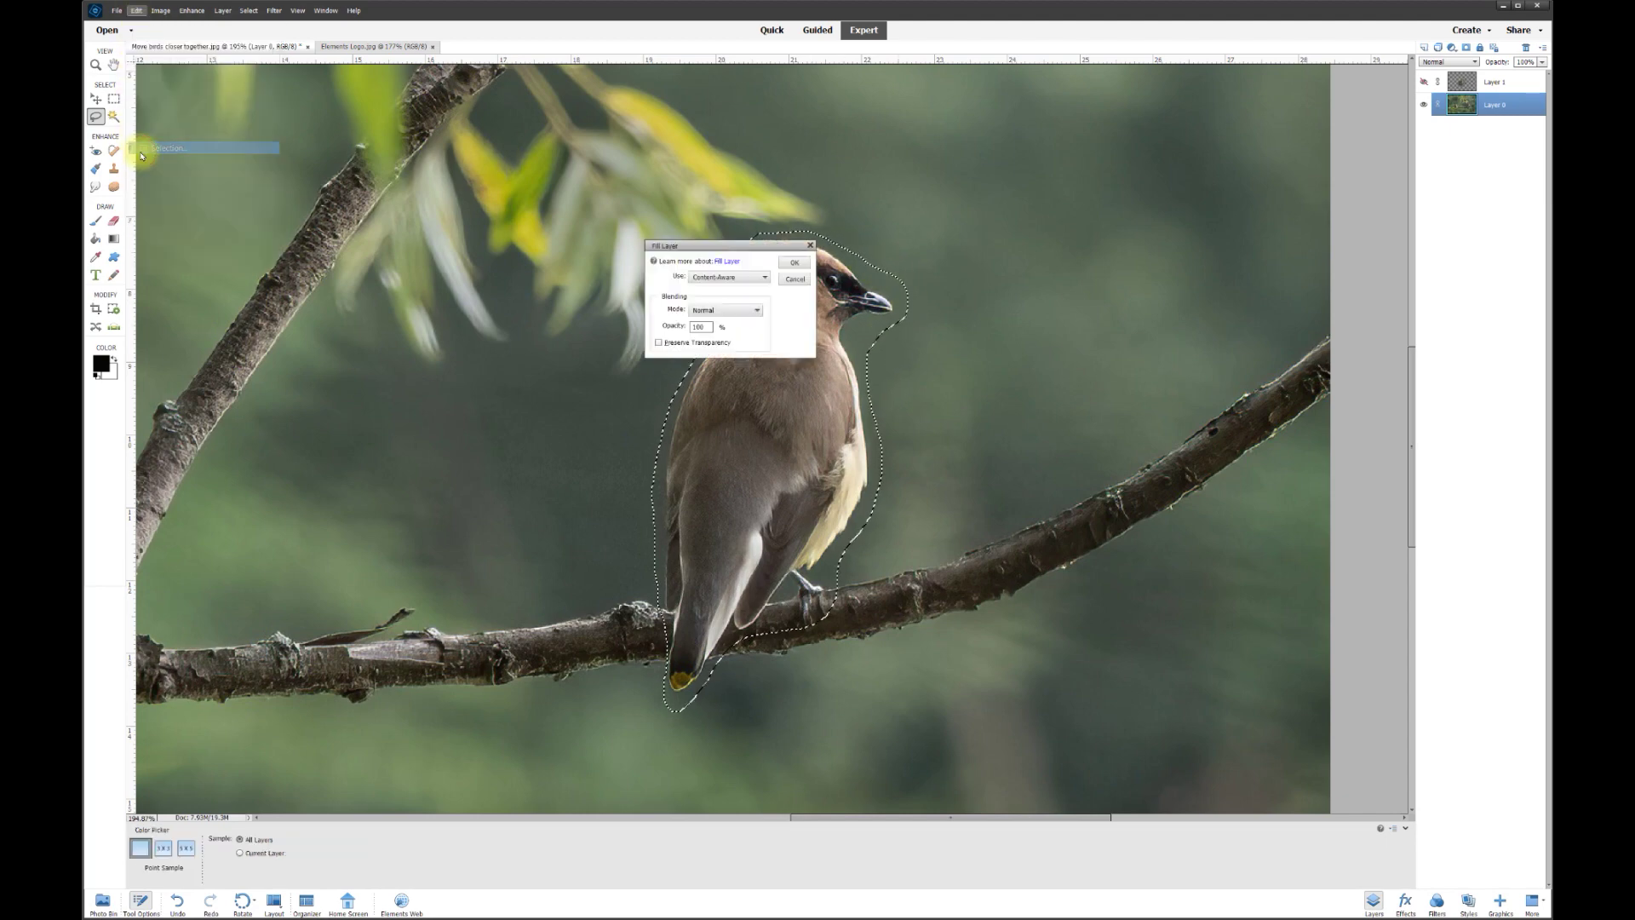
{"action": "left_click", "coordinate": [727, 279]}
{"action": "left_click_drag", "start_coordinate": [760, 252], "coordinate": [542, 184]}
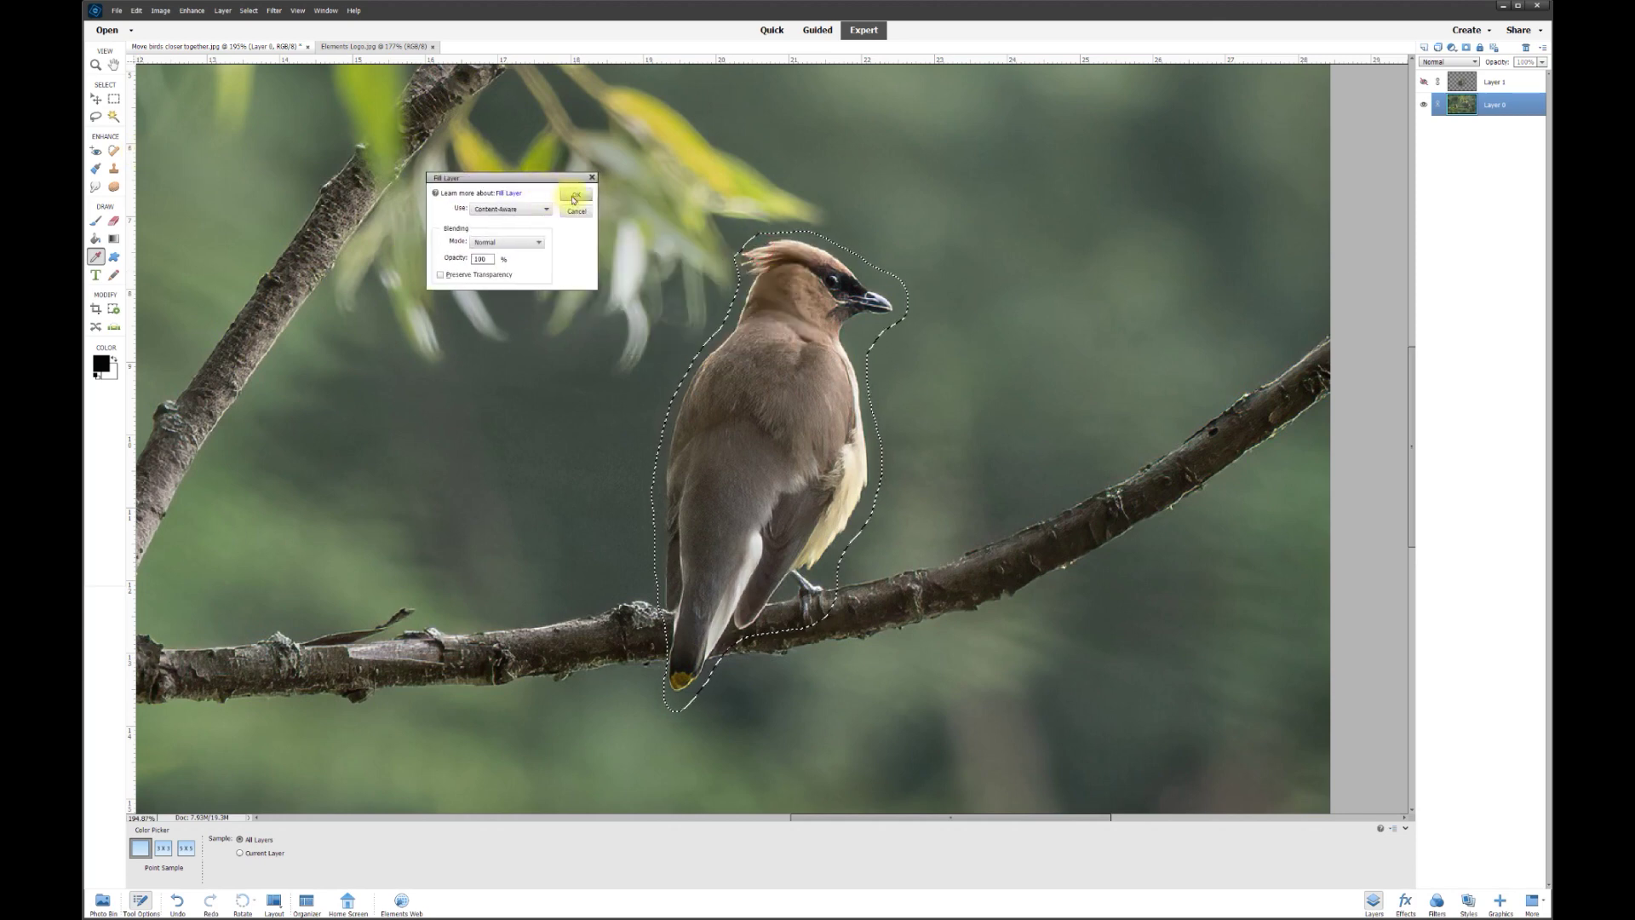
{"action": "left_click", "coordinate": [572, 198]}
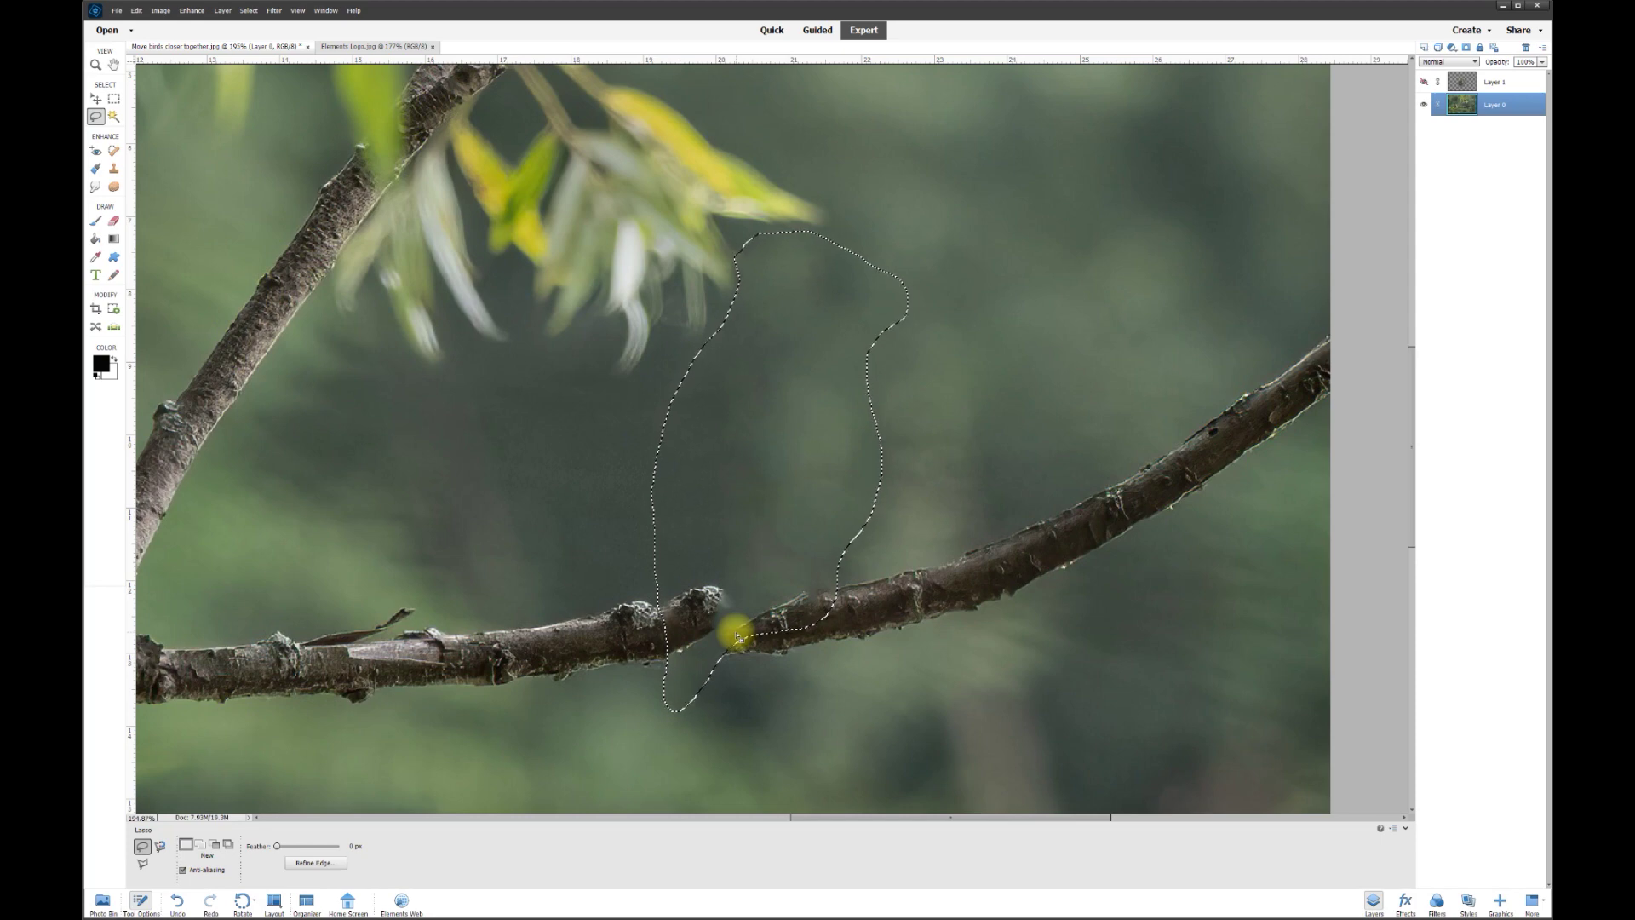
{"action": "key", "text": "v"}
{"action": "left_click_drag", "start_coordinate": [736, 634], "coordinate": [720, 627]}
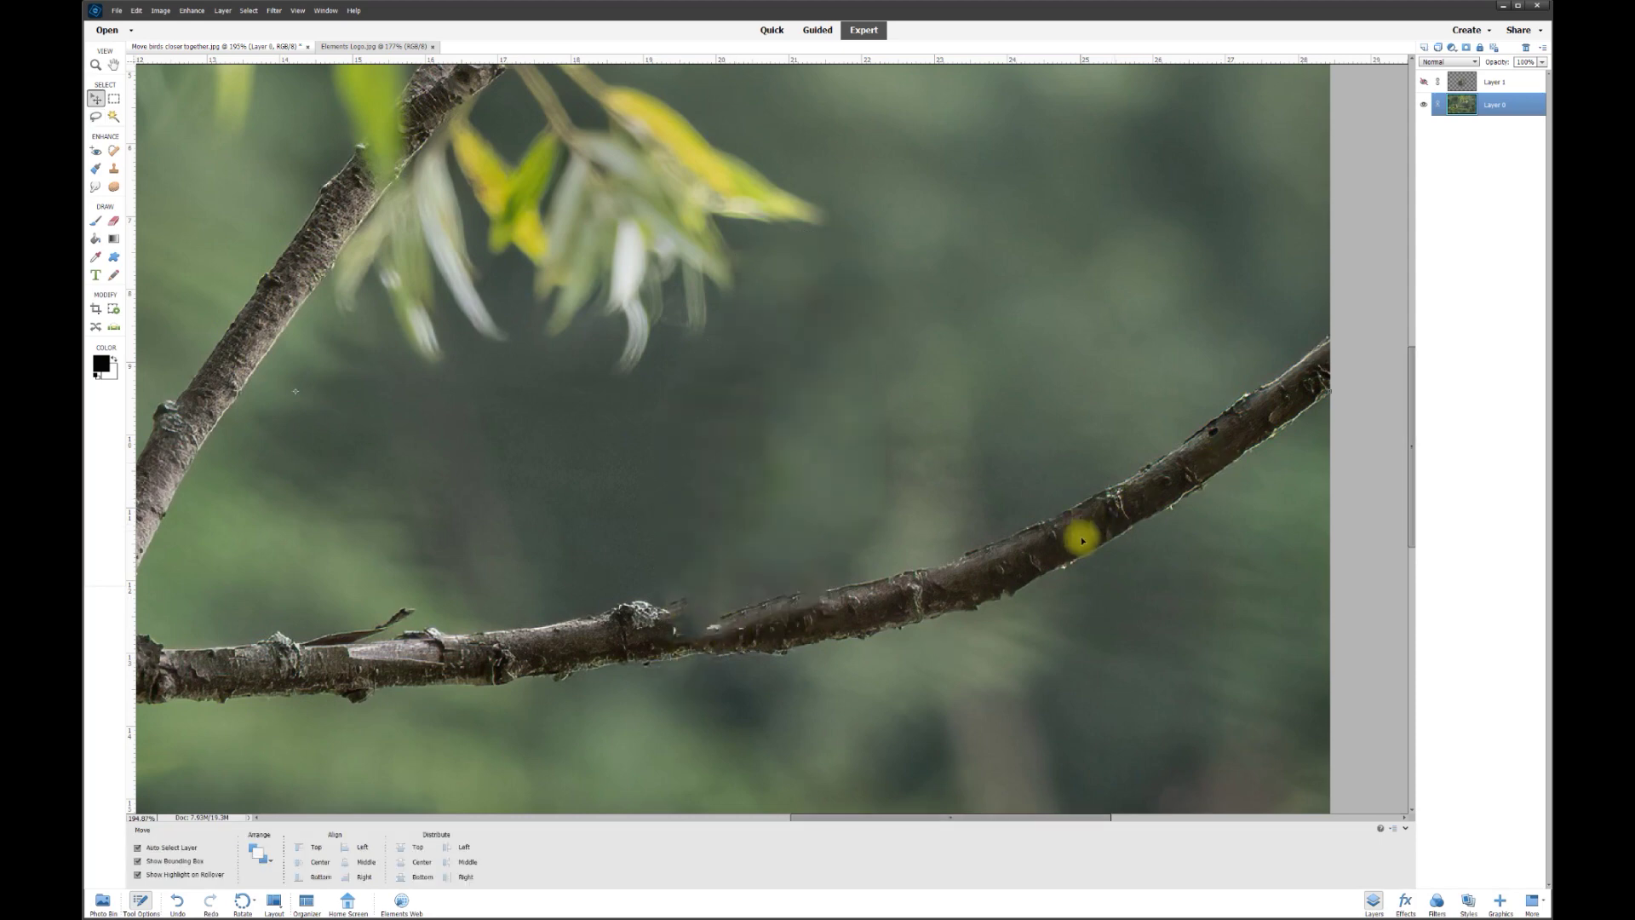
Prepare the Clone Stamp for repairing the branch and add a new blank layer directly above the photo layer
{"action": "scroll", "coordinate": [833, 805], "scroll_direction": "down", "scroll_amount": 4}
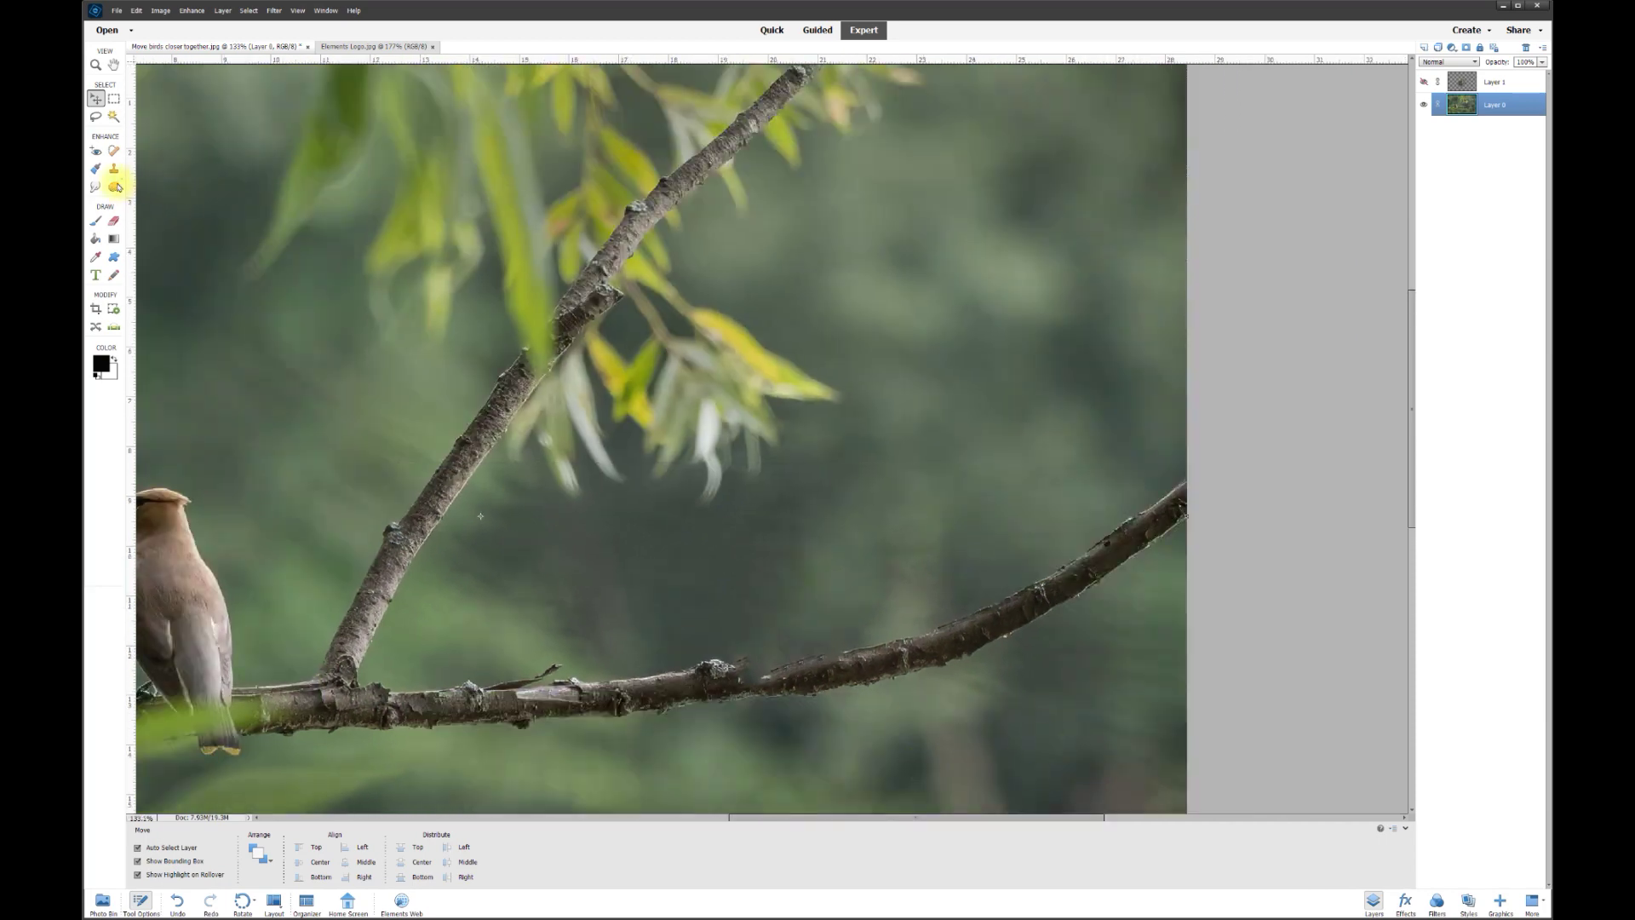
{"action": "left_click", "coordinate": [114, 170]}
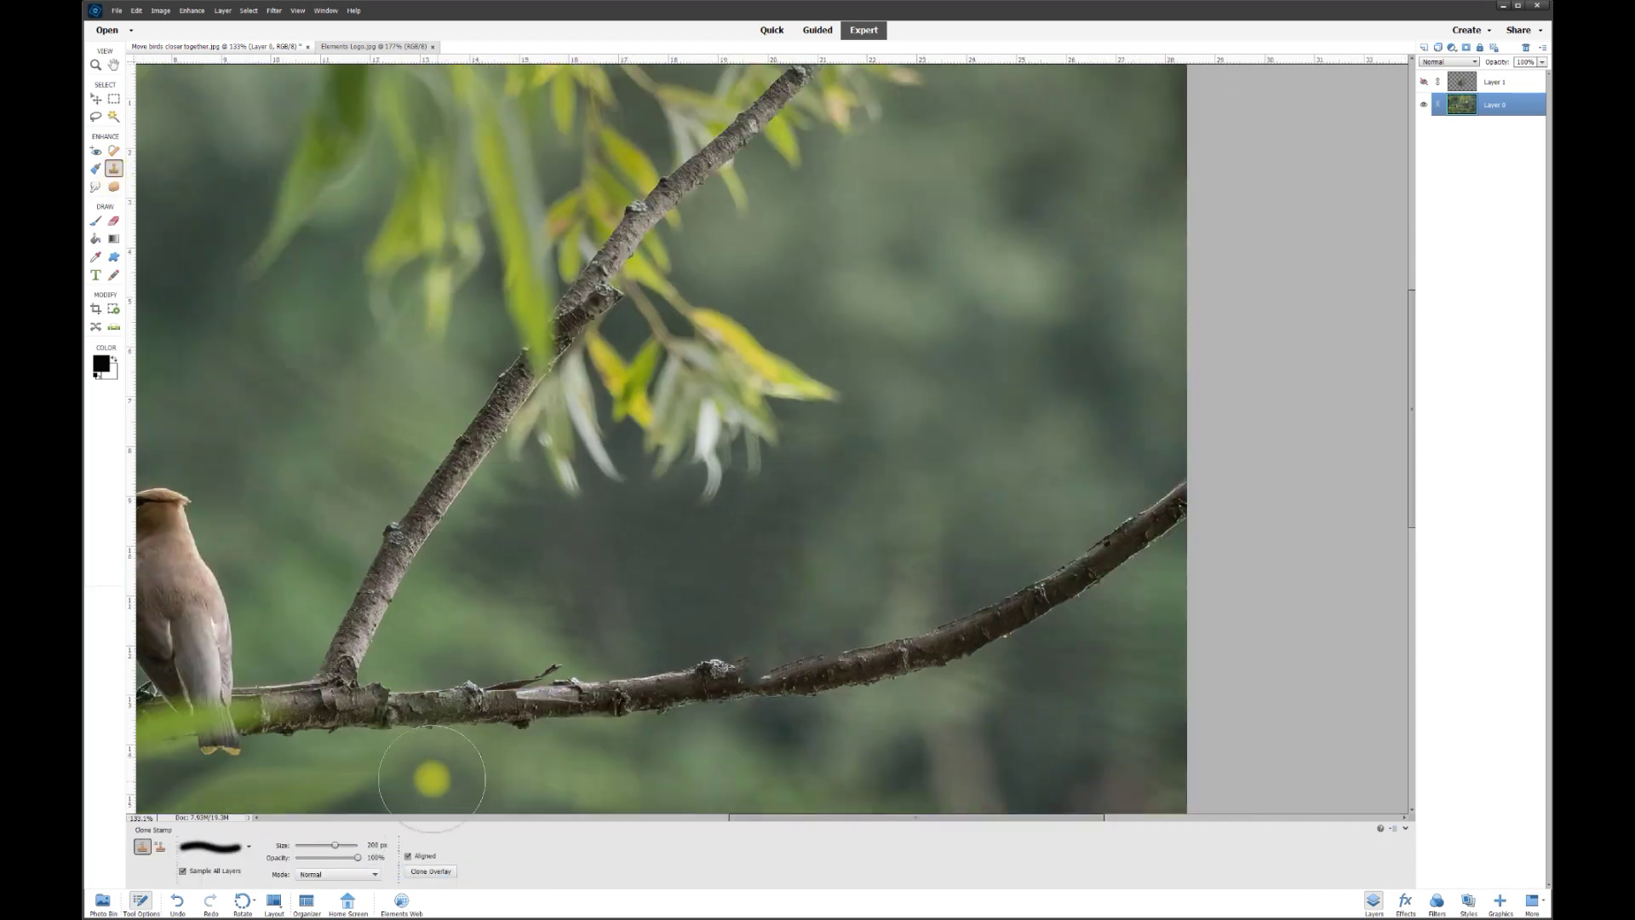
{"action": "left_click", "coordinate": [376, 857]}
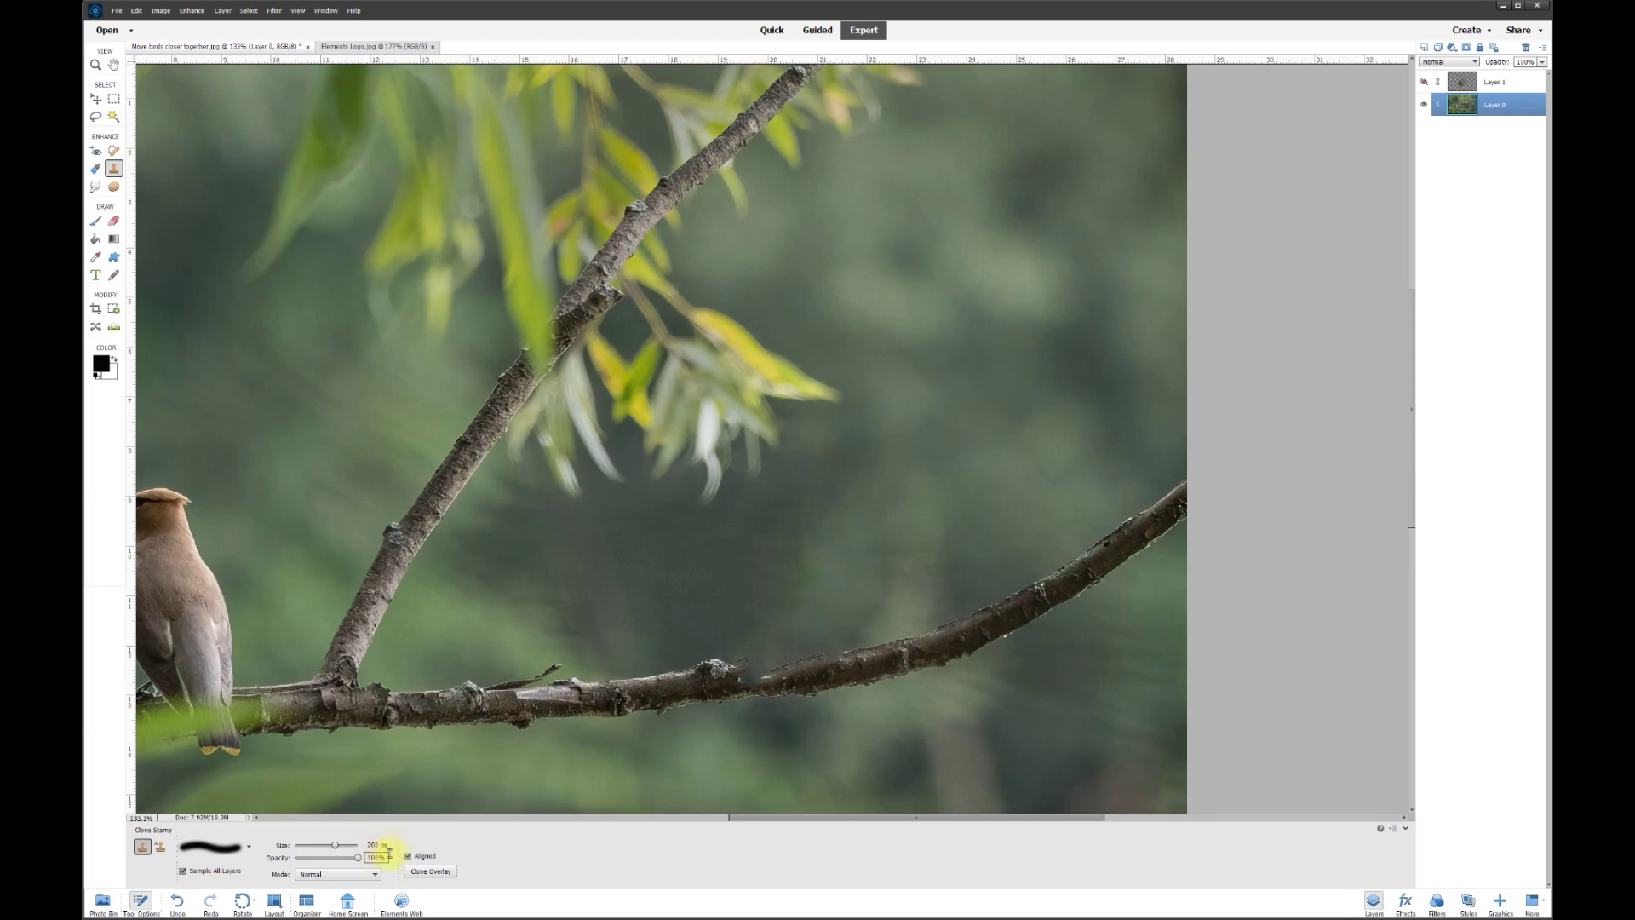
{"action": "mouse_move", "coordinate": [1088, 558]}
{"action": "left_mouse_down"}
{"action": "mouse_move", "coordinate": [1106, 544]}
{"action": "mouse_move", "coordinate": [1104, 559]}
{"action": "left_mouse_up"}
{"action": "left_click", "coordinate": [1417, 122]}
{"action": "key", "text": "ctrl+z"}
{"action": "left_click", "coordinate": [1424, 49]}
Clone a section of the branch's right end onto the new layer, placing it near the gap
{"action": "left_click_drag", "start_coordinate": [1121, 540], "coordinate": [1114, 559]}
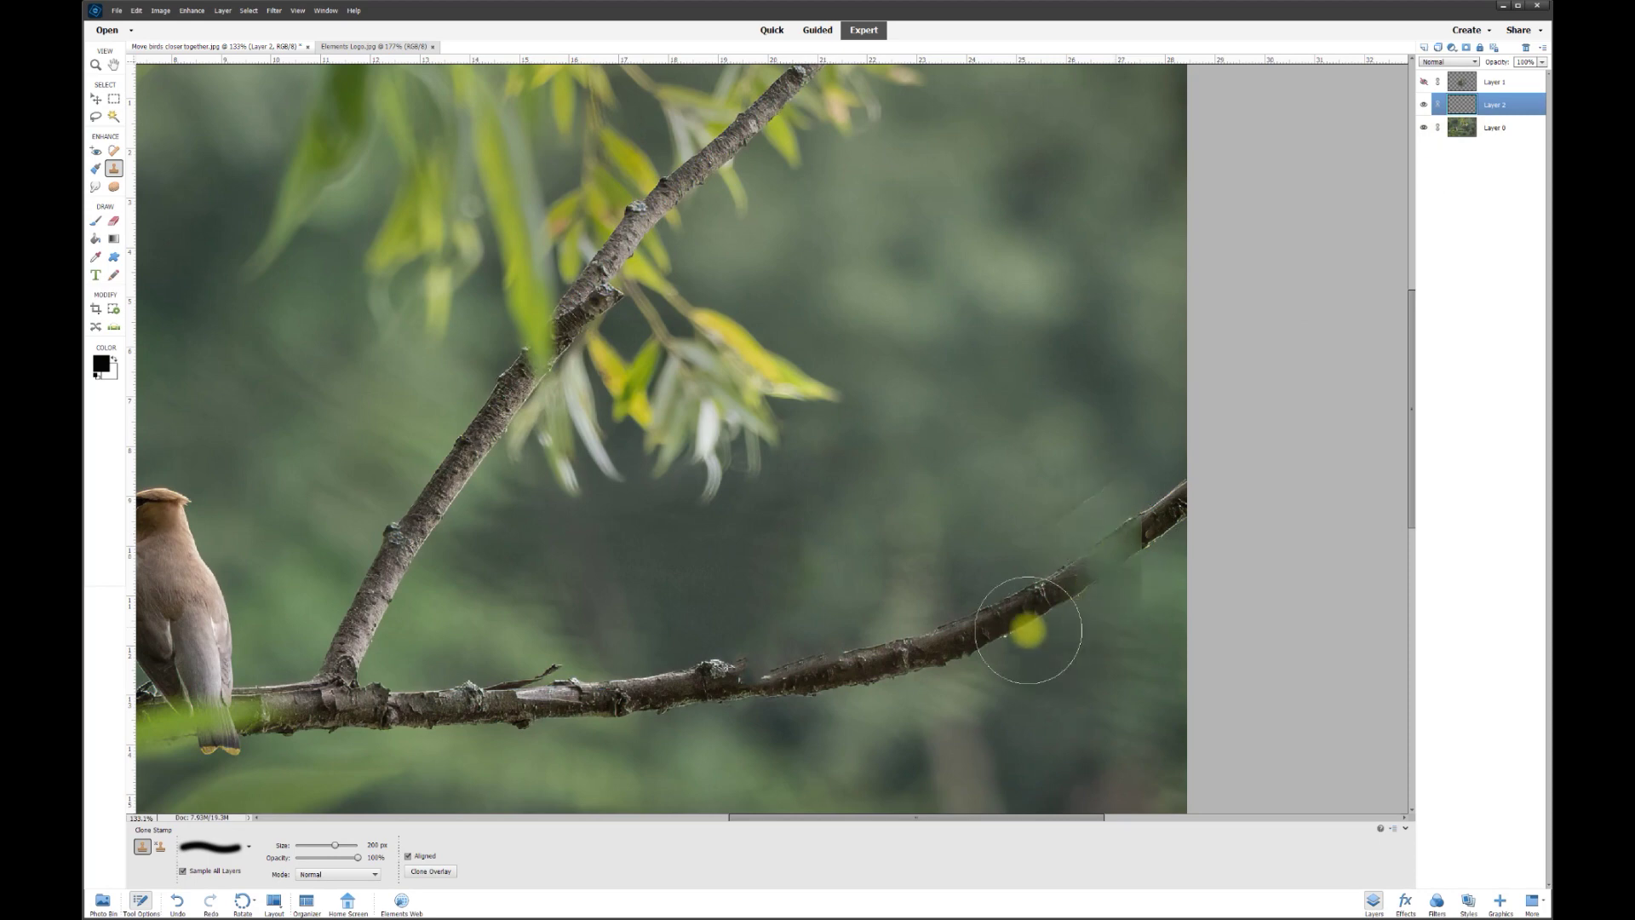
{"action": "key", "text": "ctrl+z"}
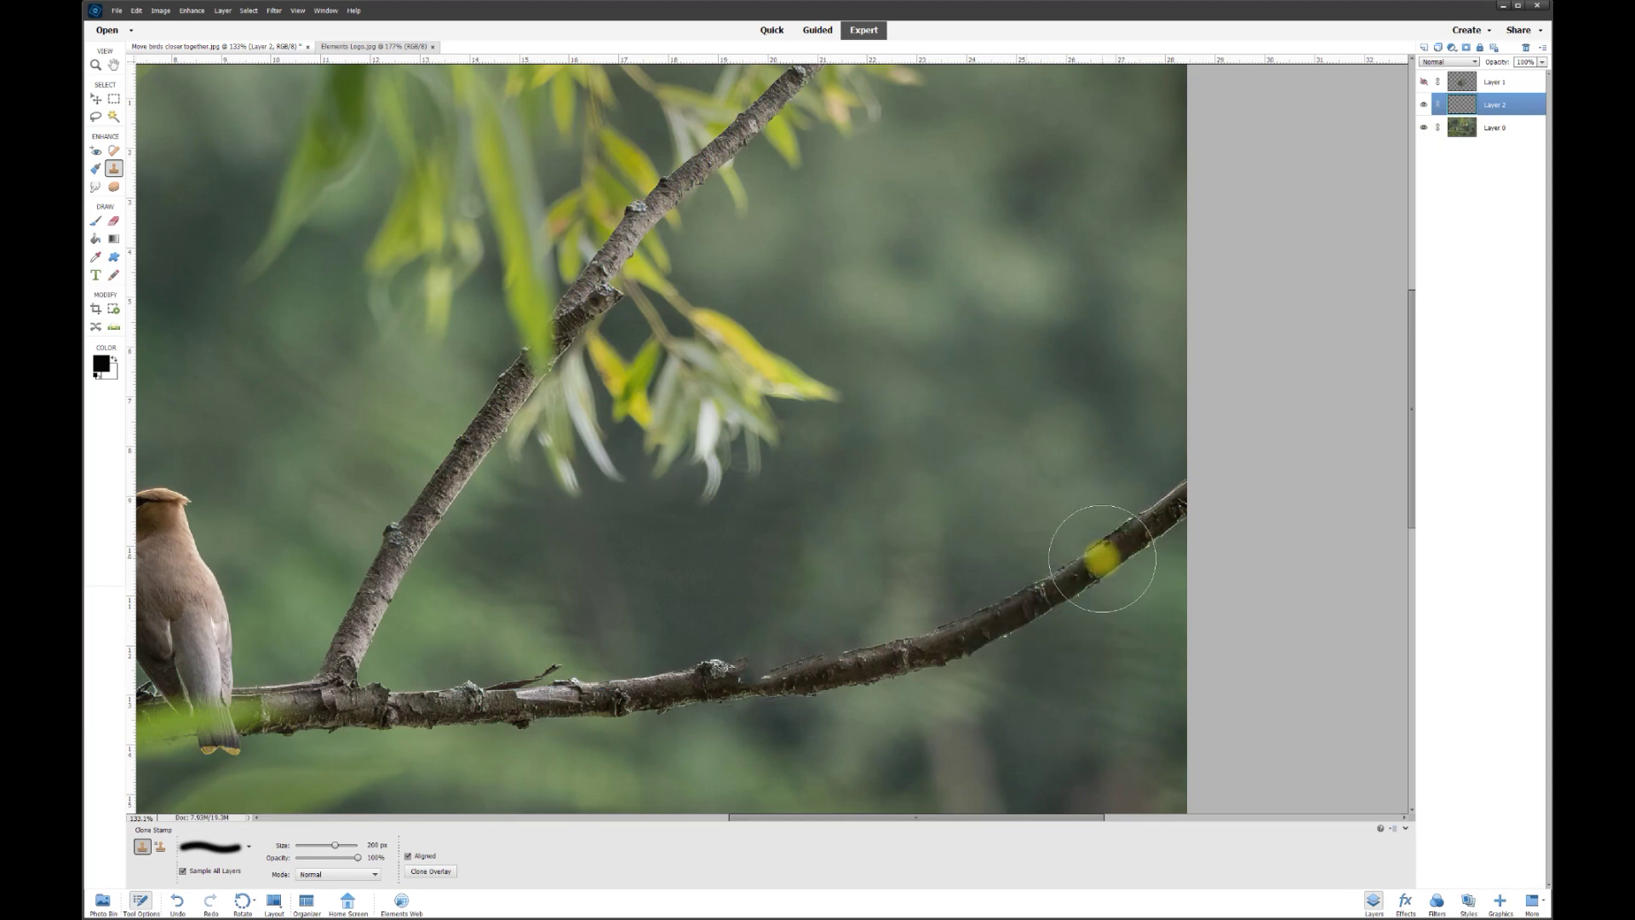
{"action": "mouse_move", "coordinate": [1017, 415]}
{"action": "left_mouse_down"}
{"action": "mouse_move", "coordinate": [869, 508]}
{"action": "mouse_move", "coordinate": [1015, 424]}
{"action": "mouse_move", "coordinate": [915, 491]}
{"action": "mouse_move", "coordinate": [758, 451]}
{"action": "mouse_move", "coordinate": [836, 513]}
{"action": "mouse_move", "coordinate": [787, 740]}
{"action": "mouse_move", "coordinate": [787, 656]}
{"action": "mouse_move", "coordinate": [813, 702]}
{"action": "left_mouse_up"}
Place the cloned branch section over the gap, rotating it about 19.7° and a further 2.4° to follow the branch
{"action": "left_click", "coordinate": [95, 100]}
{"action": "key", "text": "ctrl+0"}
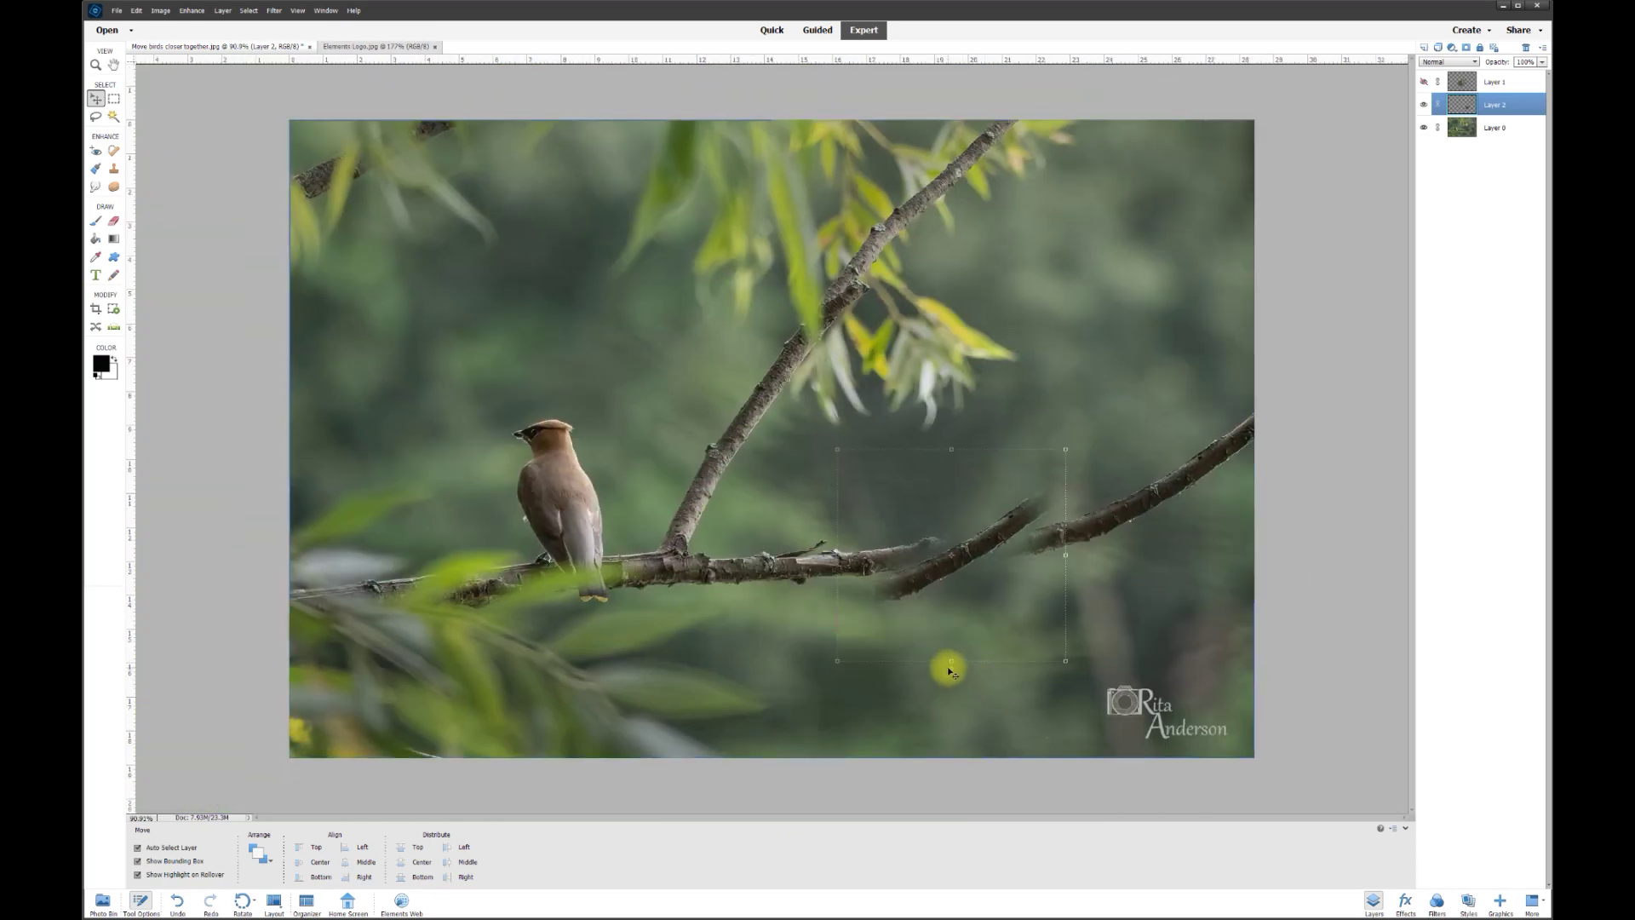
{"action": "mouse_move", "coordinate": [949, 673]}
{"action": "left_mouse_down"}
{"action": "mouse_move", "coordinate": [909, 668]}
{"action": "mouse_move", "coordinate": [971, 661]}
{"action": "left_mouse_up"}
{"action": "scroll", "coordinate": [1172, 596], "scroll_direction": "up", "scroll_amount": 4}
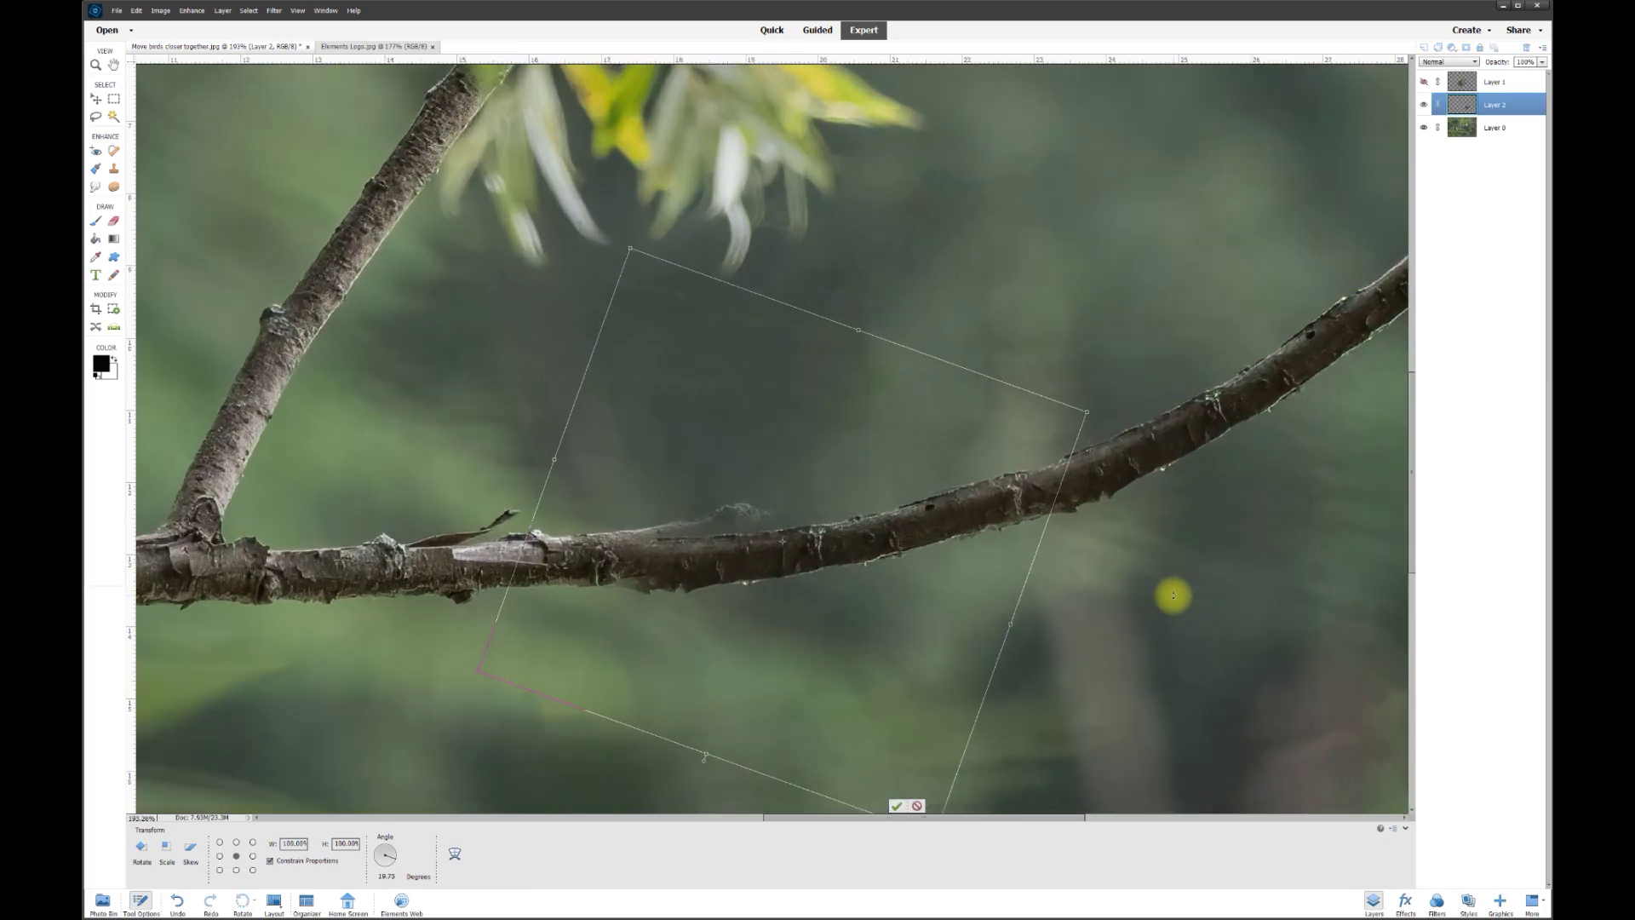
{"action": "key", "text": "Return"}
{"action": "mouse_move", "coordinate": [843, 540]}
{"action": "left_mouse_down"}
{"action": "mouse_move", "coordinate": [838, 500]}
{"action": "mouse_move", "coordinate": [844, 540]}
{"action": "left_mouse_up"}
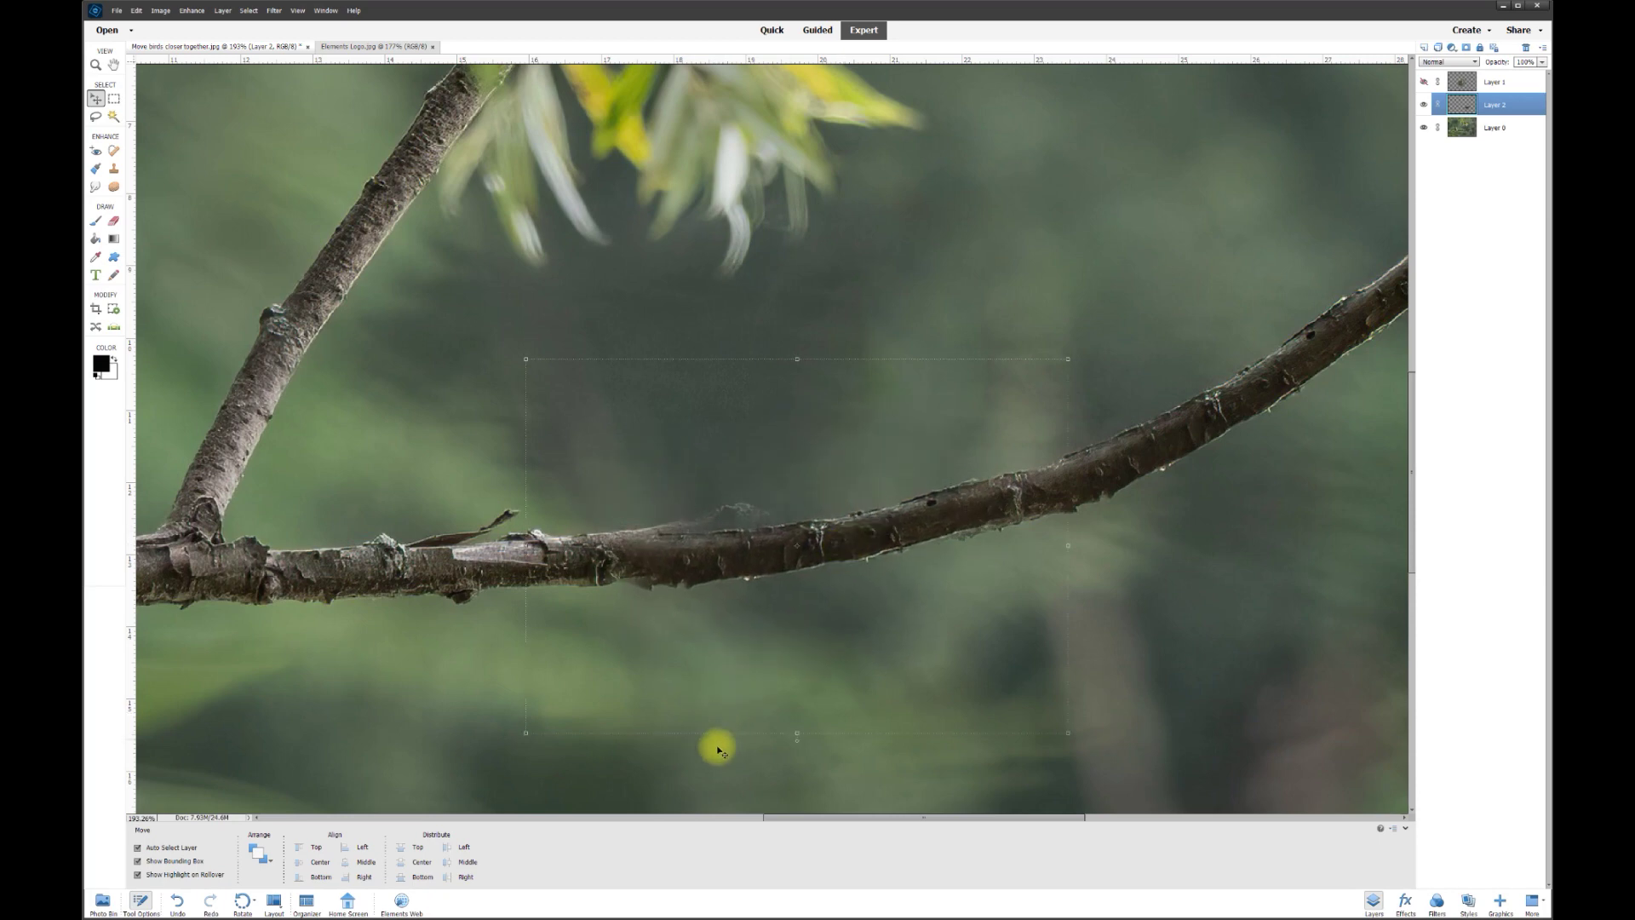
{"action": "left_click_drag", "start_coordinate": [798, 744], "coordinate": [788, 739]}
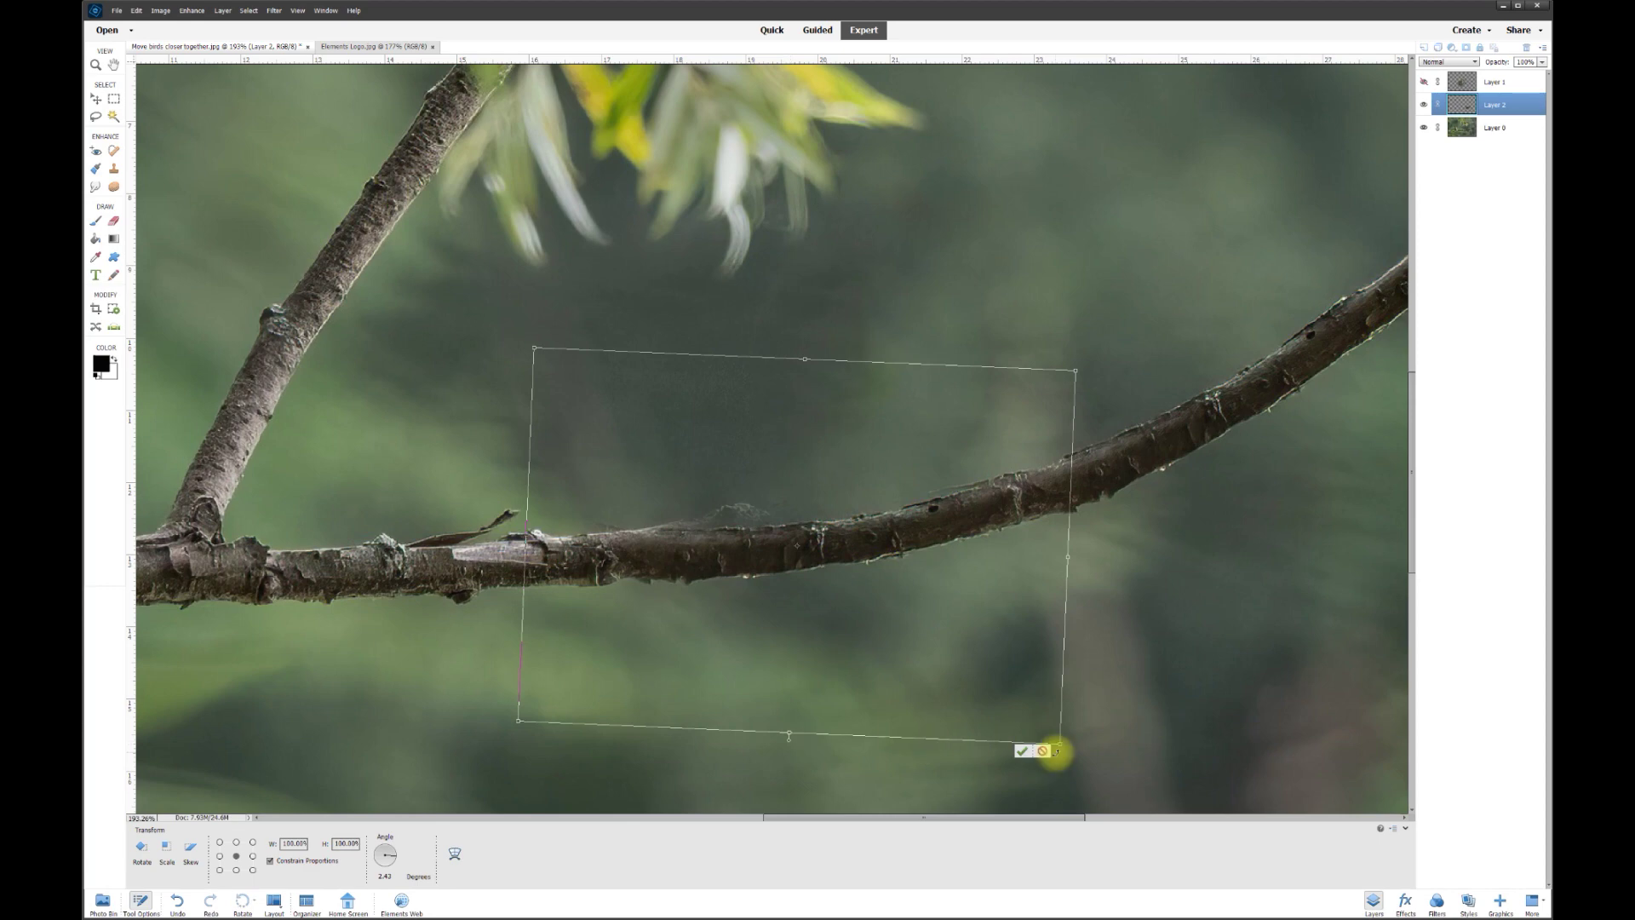
{"action": "key", "text": "Return"}
Erase the outer edges of the branch patch with an enlarged soft eraser to blend it into the original branch
{"action": "key", "text": "e"}
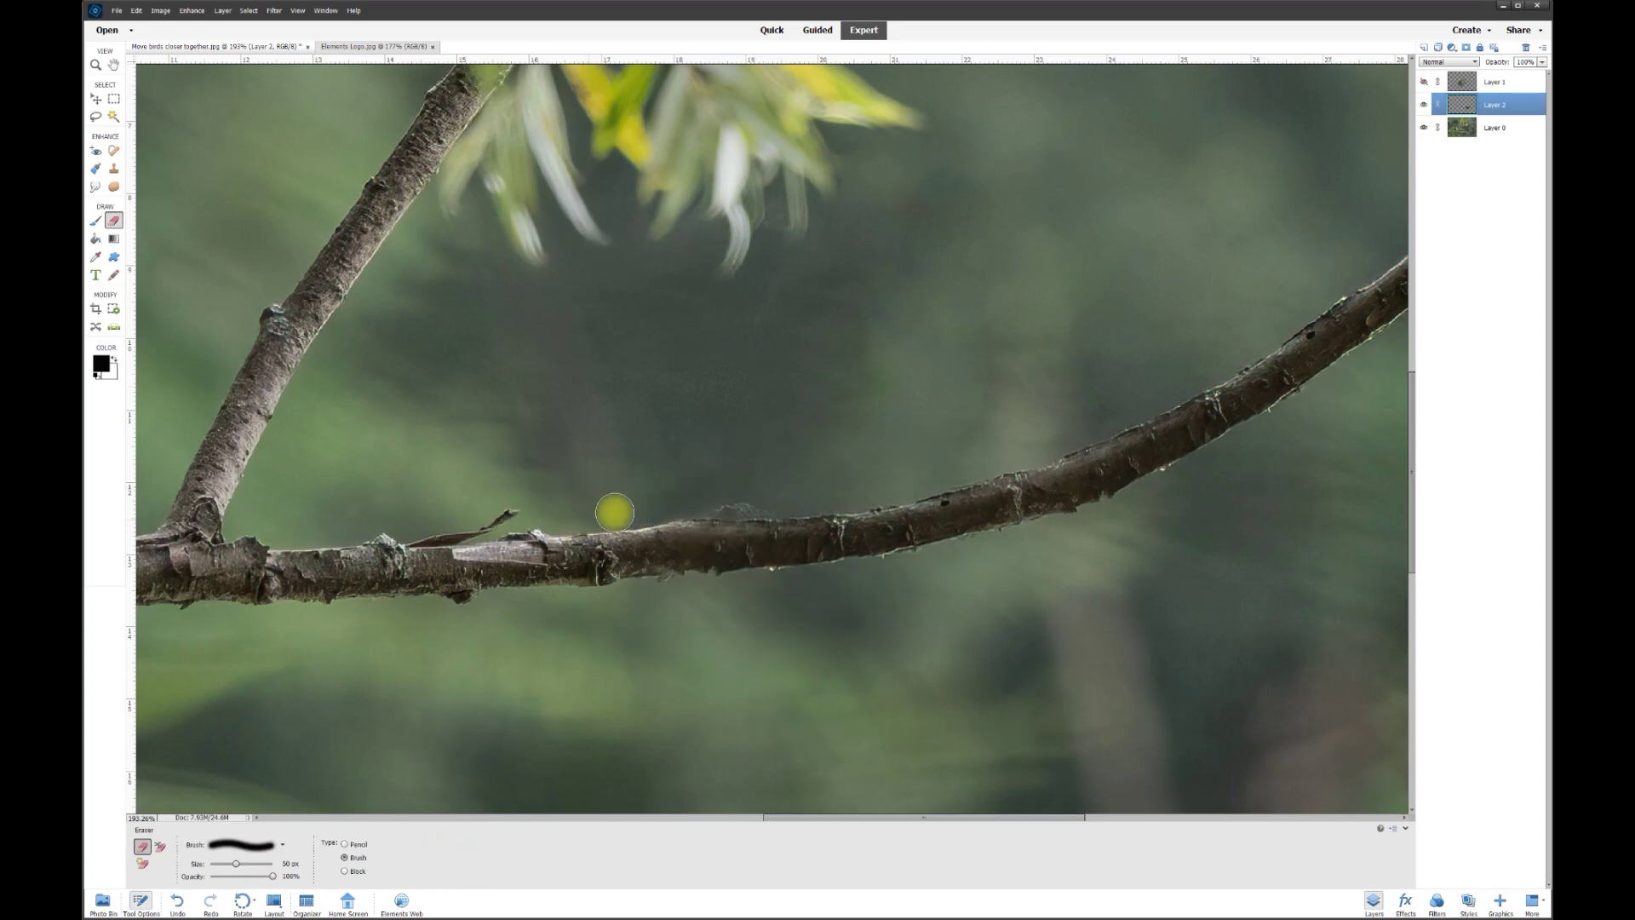
{"action": "key", "text": "bracketright"}
{"action": "key", "text": "bracketright"}
{"action": "key", "text": "bracketright"}
{"action": "key", "text": "bracketright"}
{"action": "key", "text": "bracketright"}
{"action": "key", "text": "bracketright"}
{"action": "key", "text": "bracketright"}
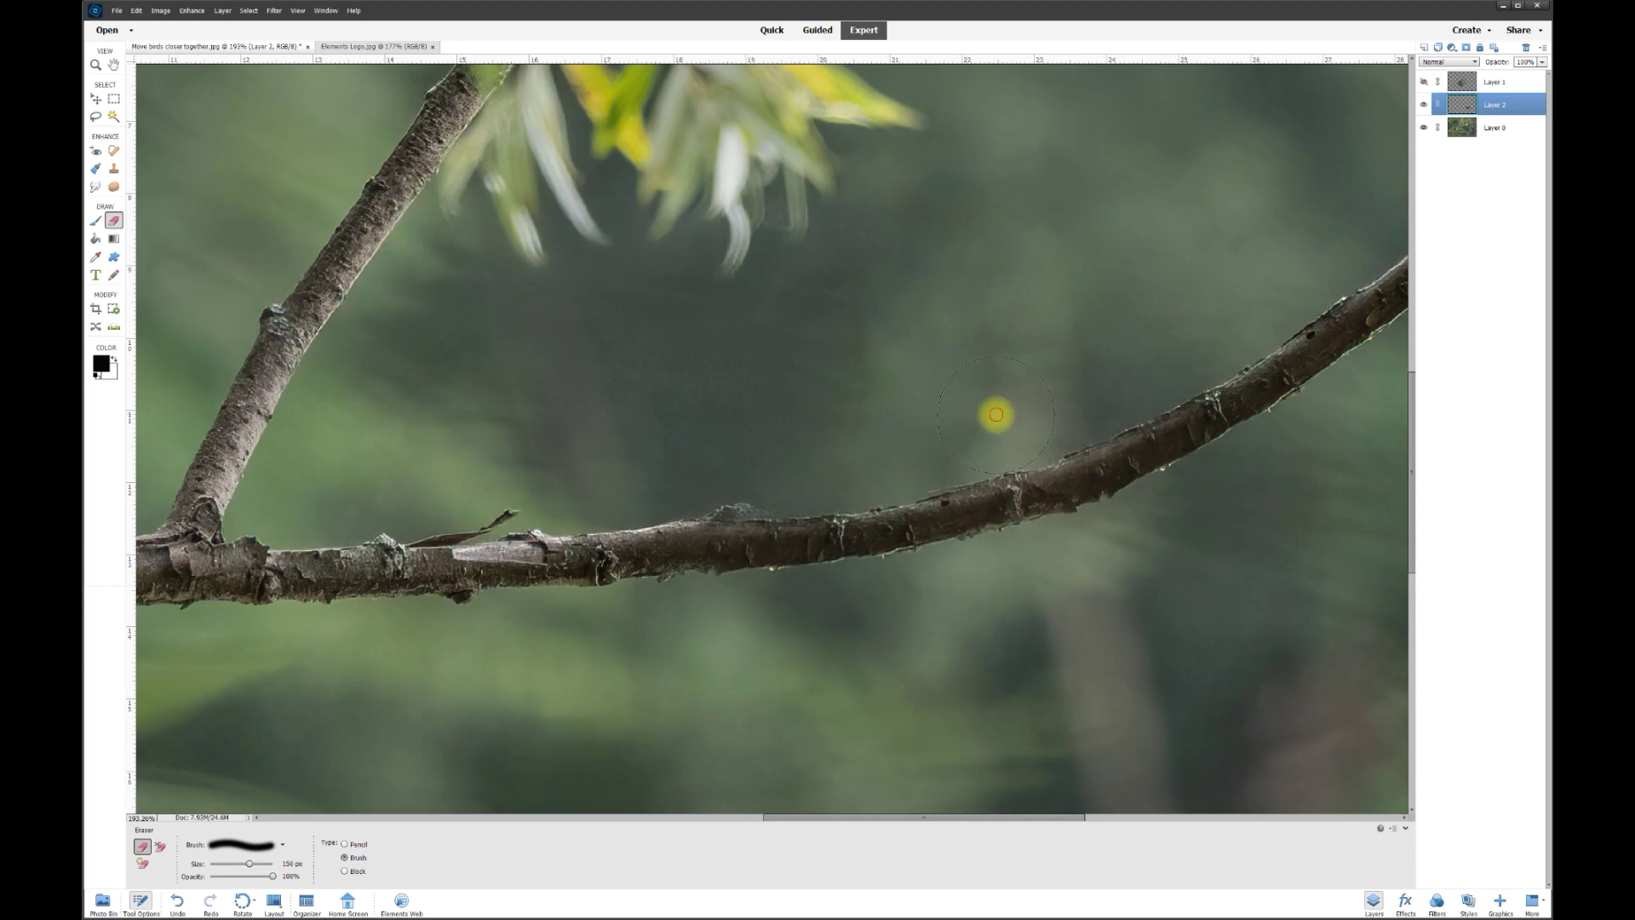
Compare the branch with Layer 2 hidden and shown, and merge Layer 2 down into the photo layer
{"action": "key", "text": "v"}
{"action": "left_click", "coordinate": [819, 535]}
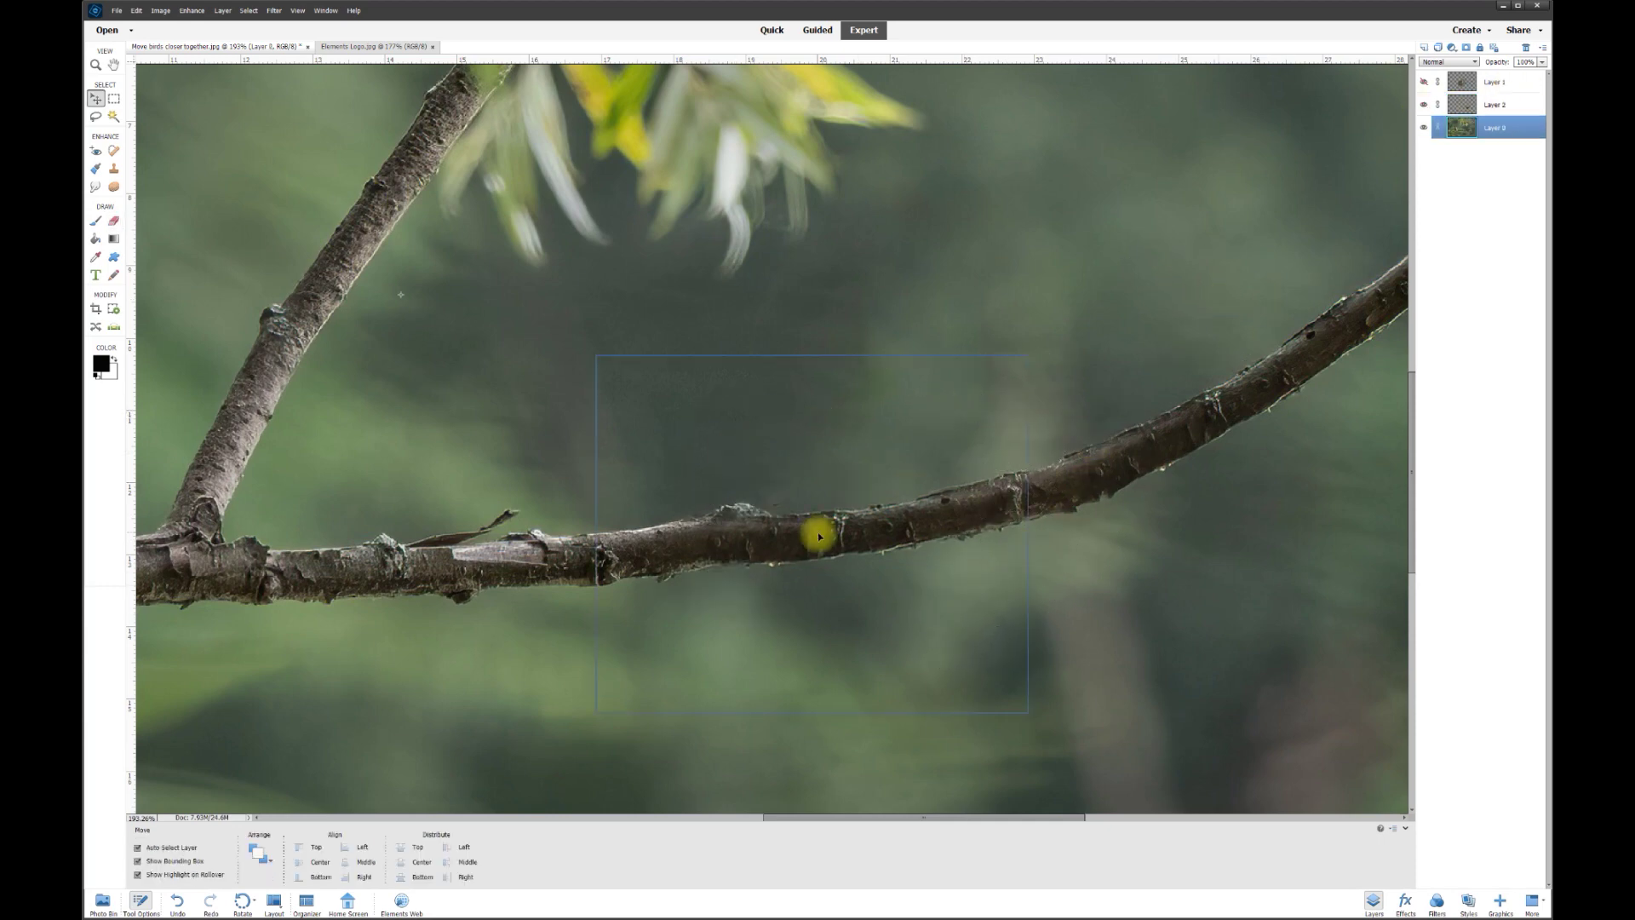
{"action": "left_click", "coordinate": [1423, 105]}
{"action": "left_click", "coordinate": [1423, 105]}
{"action": "left_click", "coordinate": [1423, 105]}
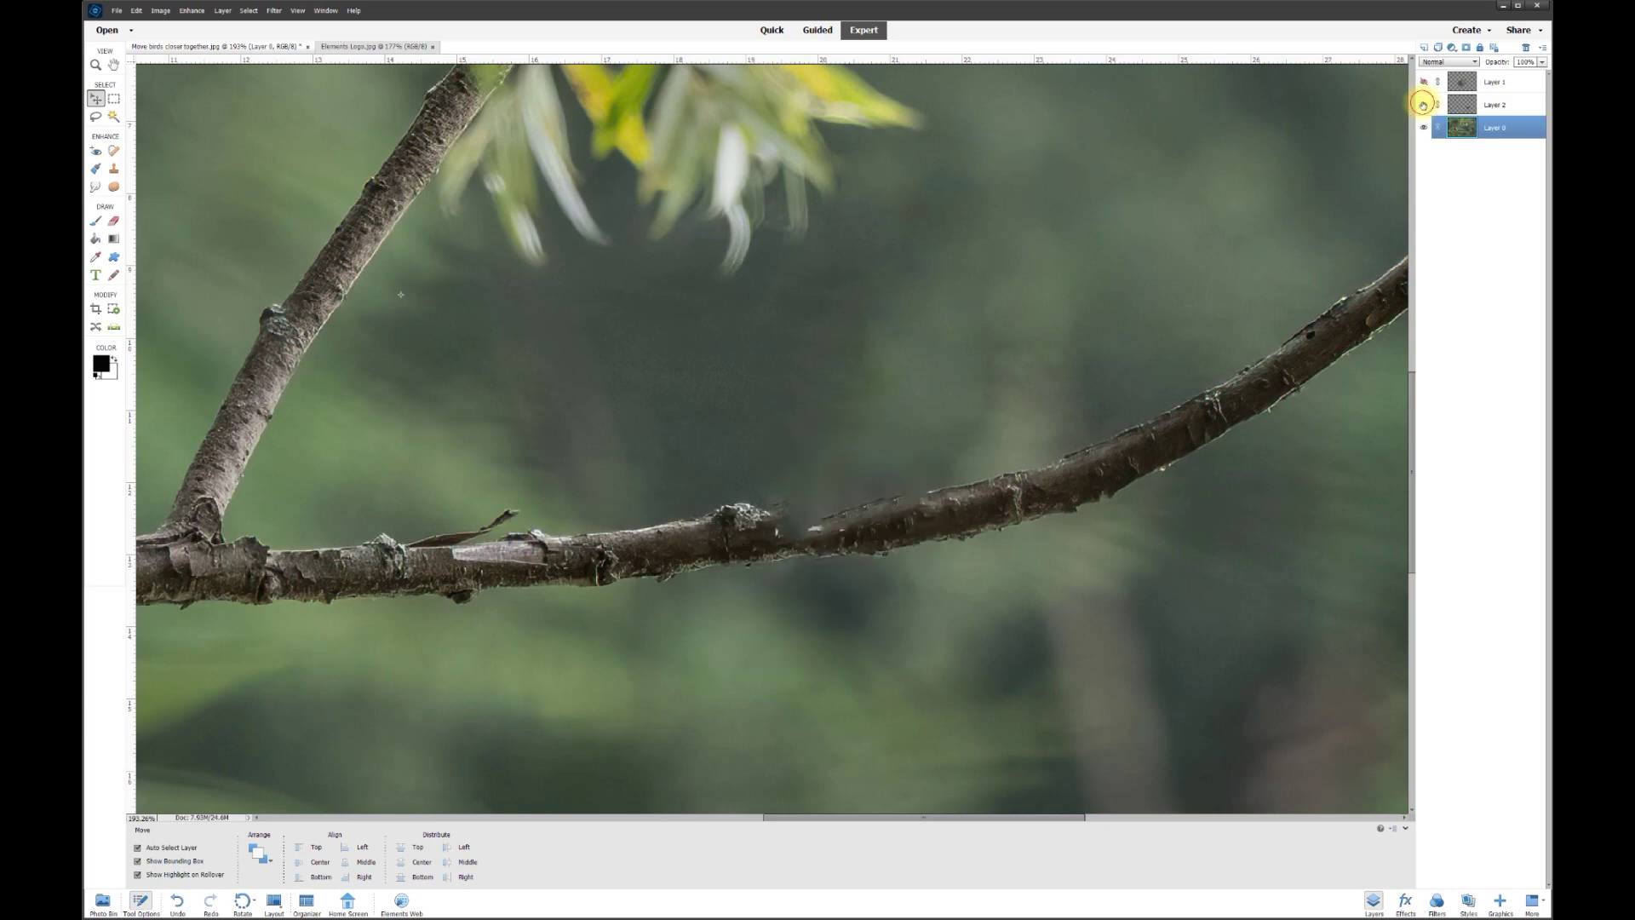
{"action": "left_click", "coordinate": [1422, 105]}
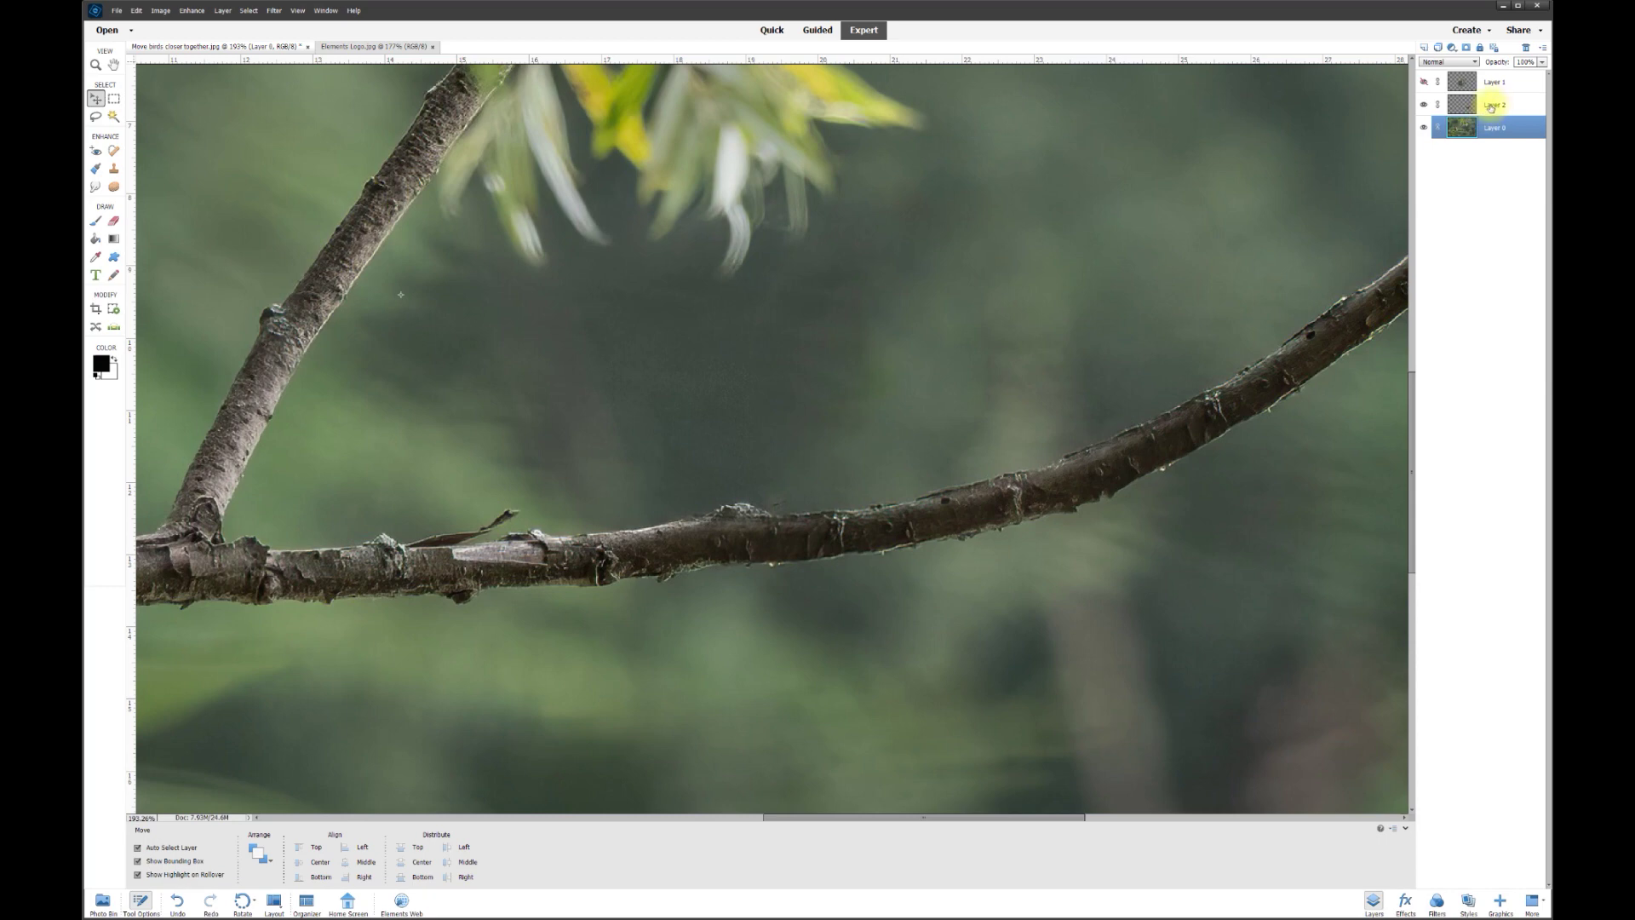
{"action": "right_click", "coordinate": [1491, 108]}
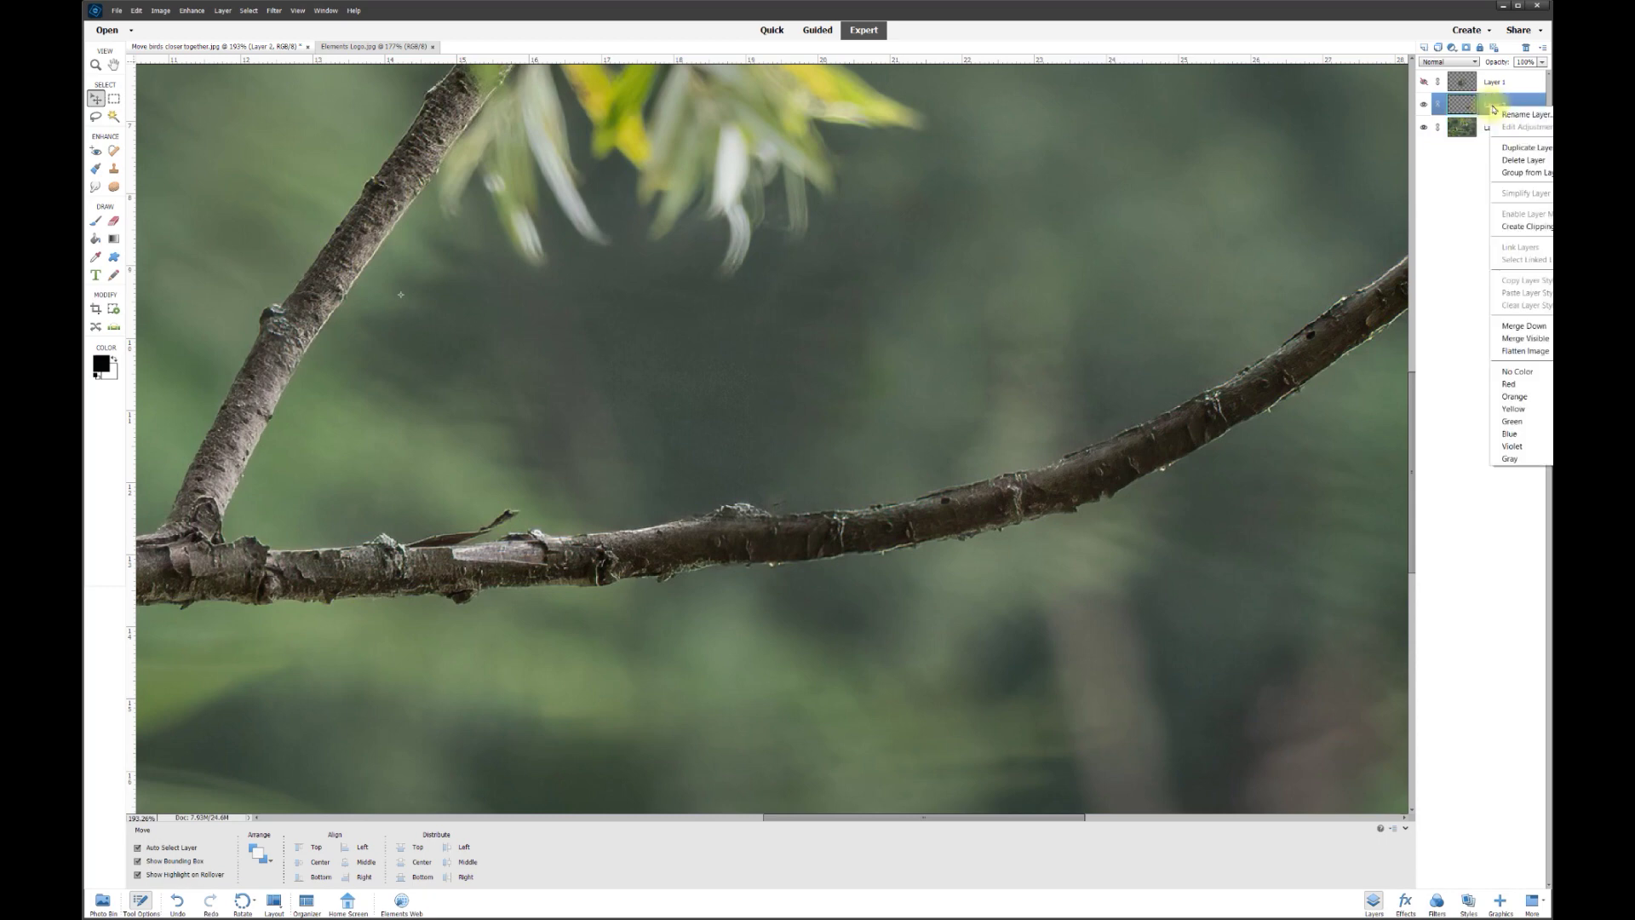
{"action": "left_click", "coordinate": [1509, 317]}
Show the cloned bird layer again and move the bird onto the branch just right of the fork
{"action": "key", "text": "ctrl+0"}
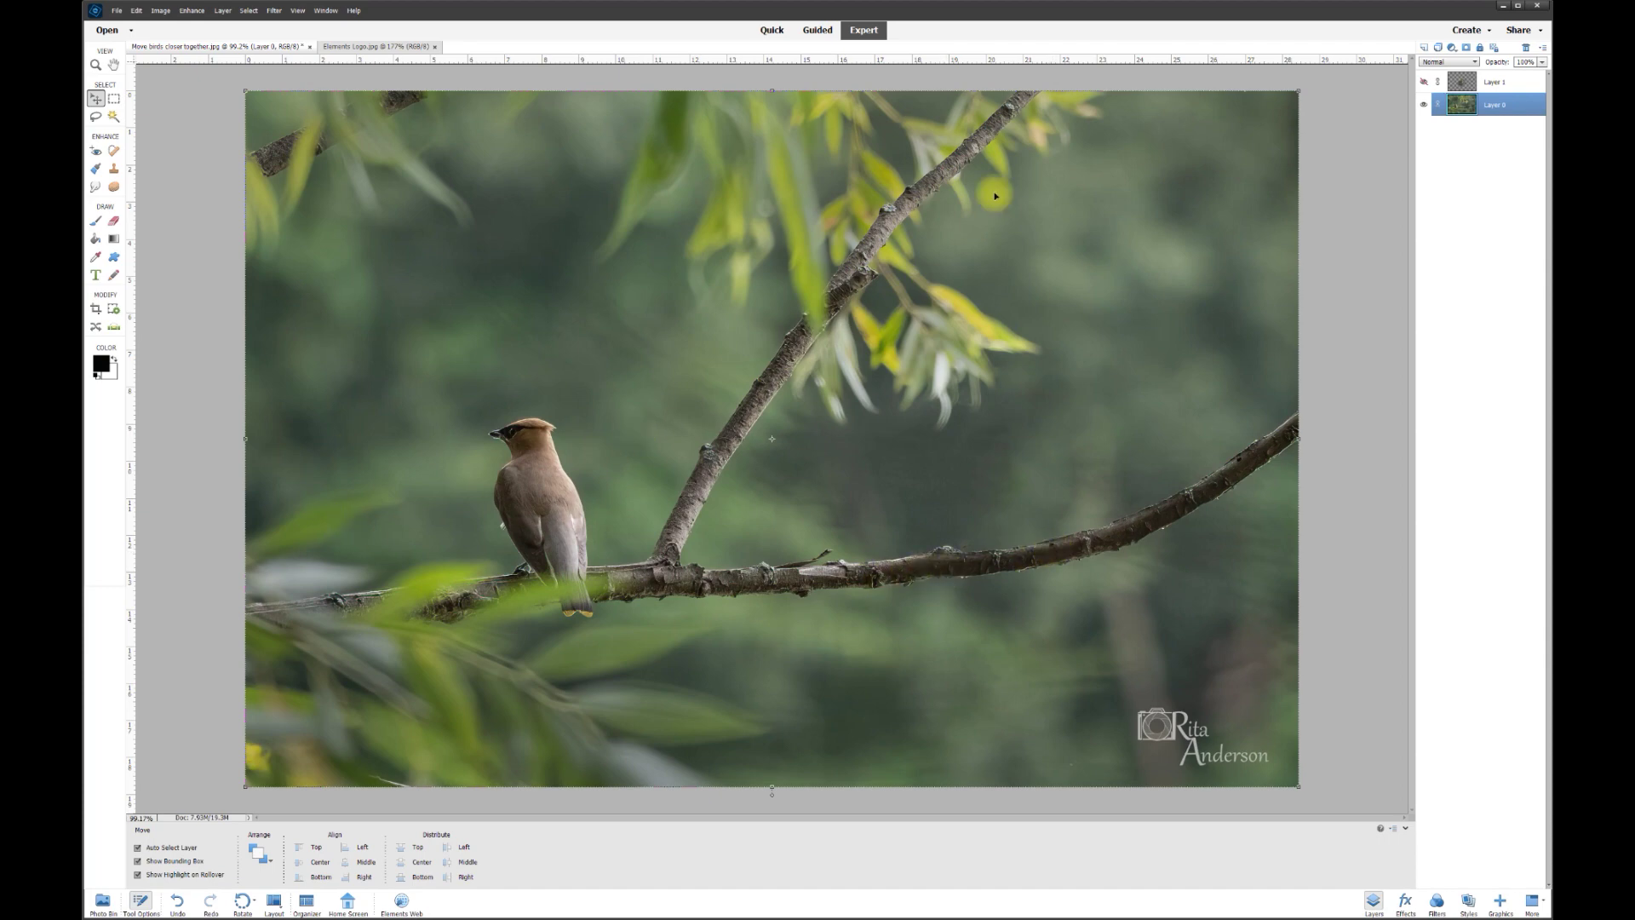
{"action": "left_click", "coordinate": [1424, 82]}
{"action": "left_click_drag", "start_coordinate": [770, 423], "coordinate": [830, 456]}
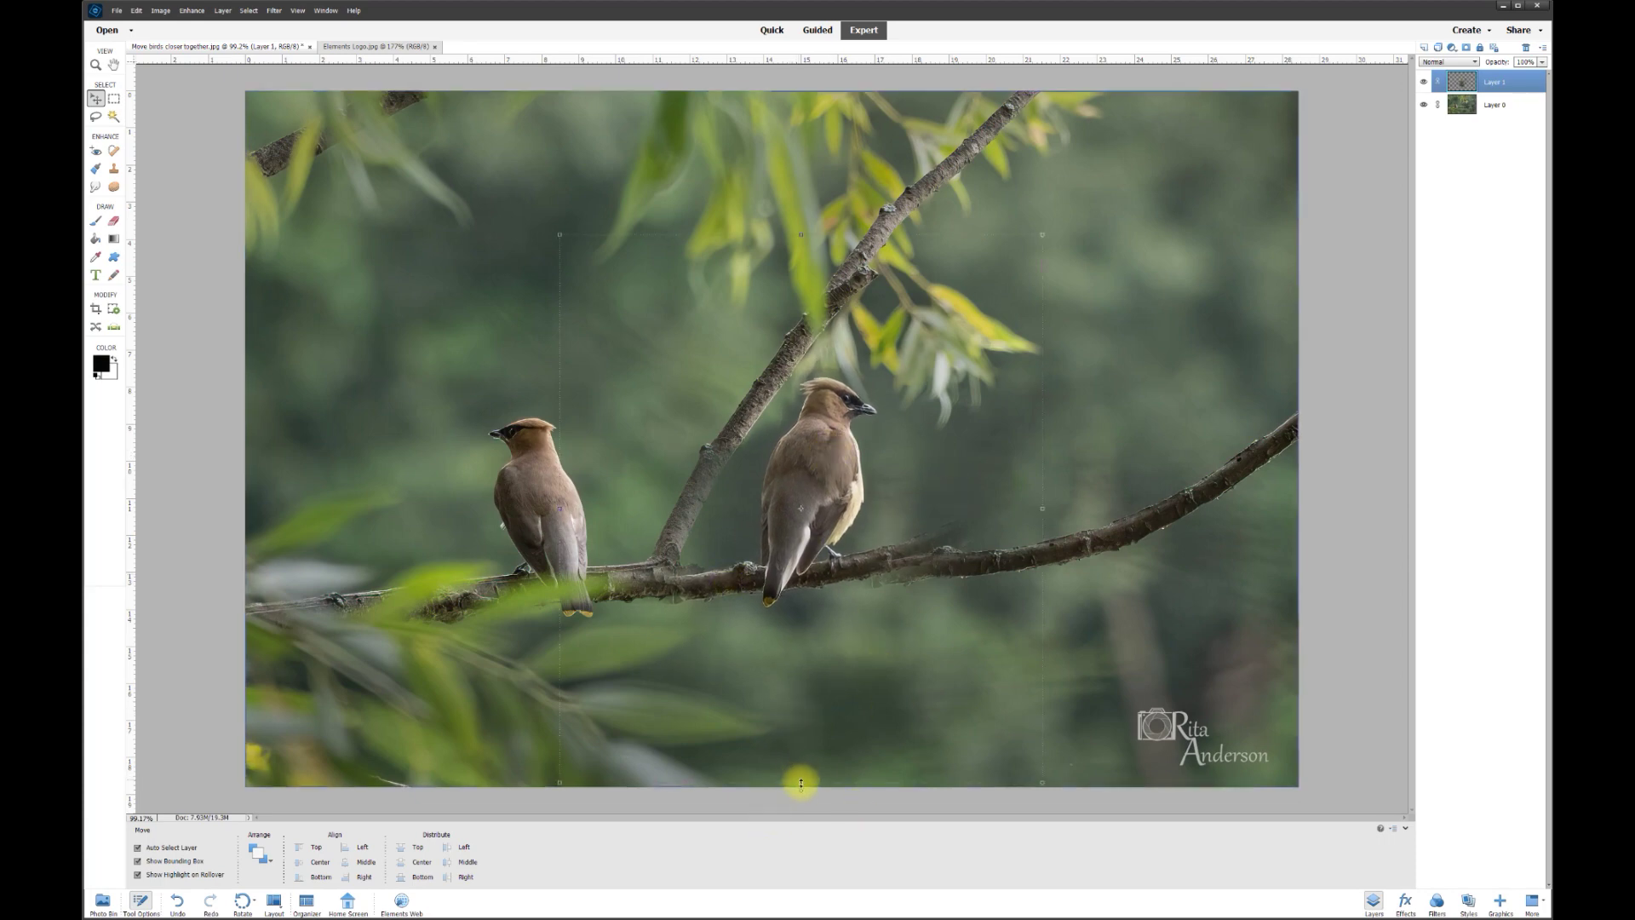
Rotate the cloned bird layer slightly clockwise and reposition it so its piece of branch lines up with the main branch
{"action": "left_click_drag", "start_coordinate": [801, 791], "coordinate": [768, 800]}
{"action": "left_click", "coordinate": [972, 806]}
{"action": "left_click_drag", "start_coordinate": [814, 519], "coordinate": [809, 524]}
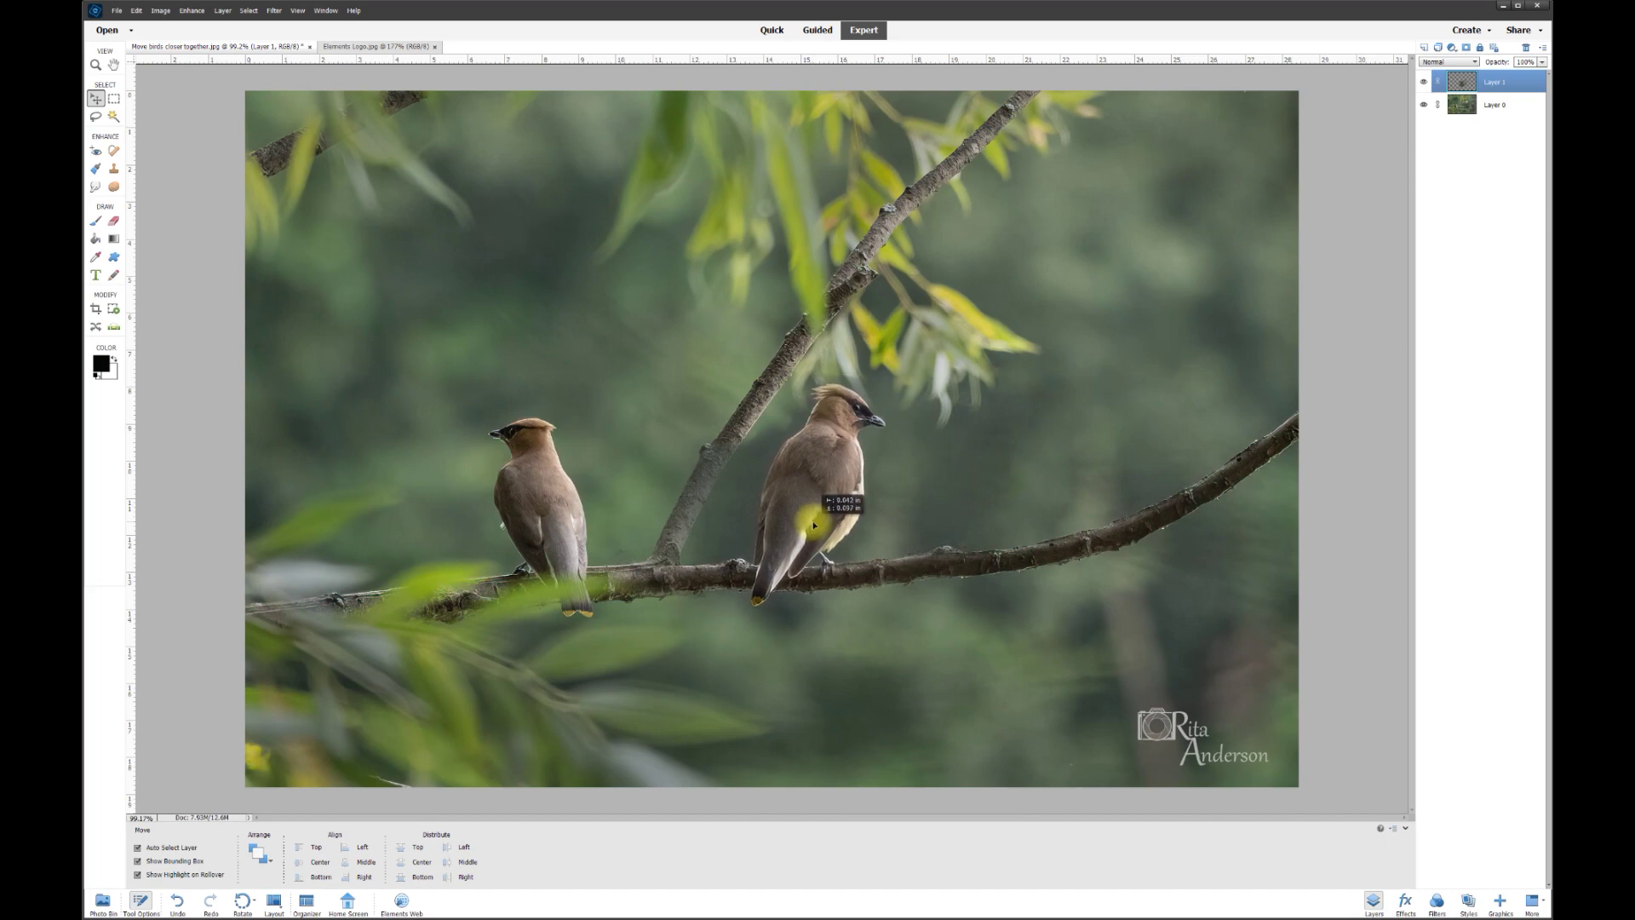
Erase the edges of the cloned bird layer below the branch with a 150 px soft eraser to blend it into the photo
{"action": "left_click", "coordinate": [113, 221]}
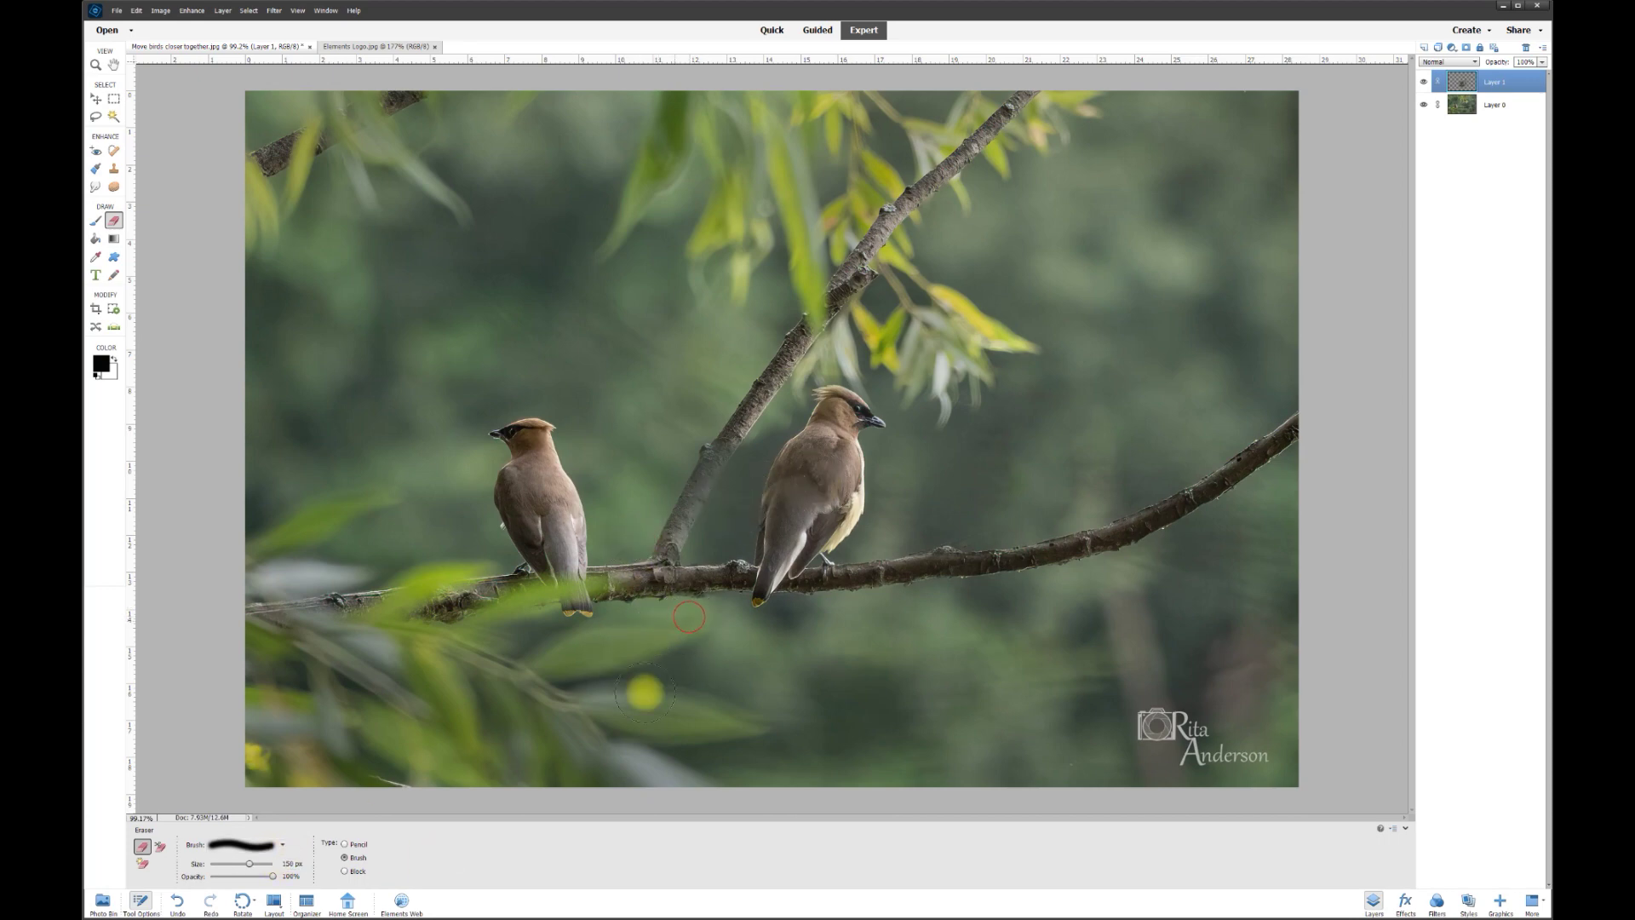
{"action": "left_click", "coordinate": [758, 678]}
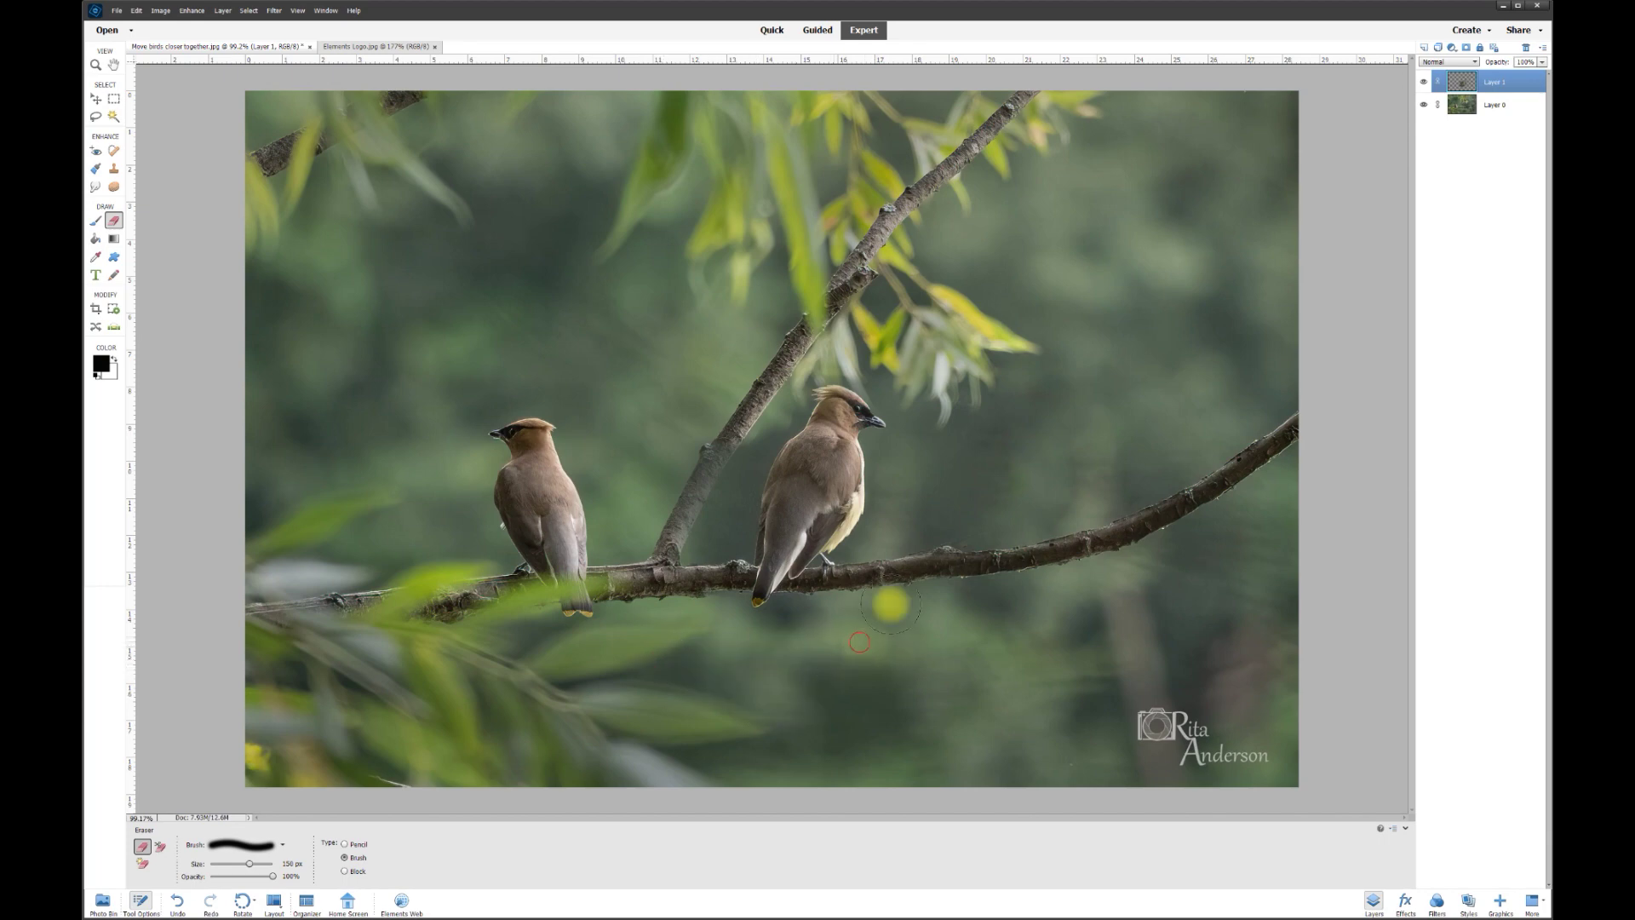
{"action": "scroll", "coordinate": [862, 643], "scroll_direction": "down", "scroll_amount": 2}
{"action": "scroll", "coordinate": [767, 489], "scroll_direction": "up", "scroll_amount": 2}
{"action": "key", "text": "v"}
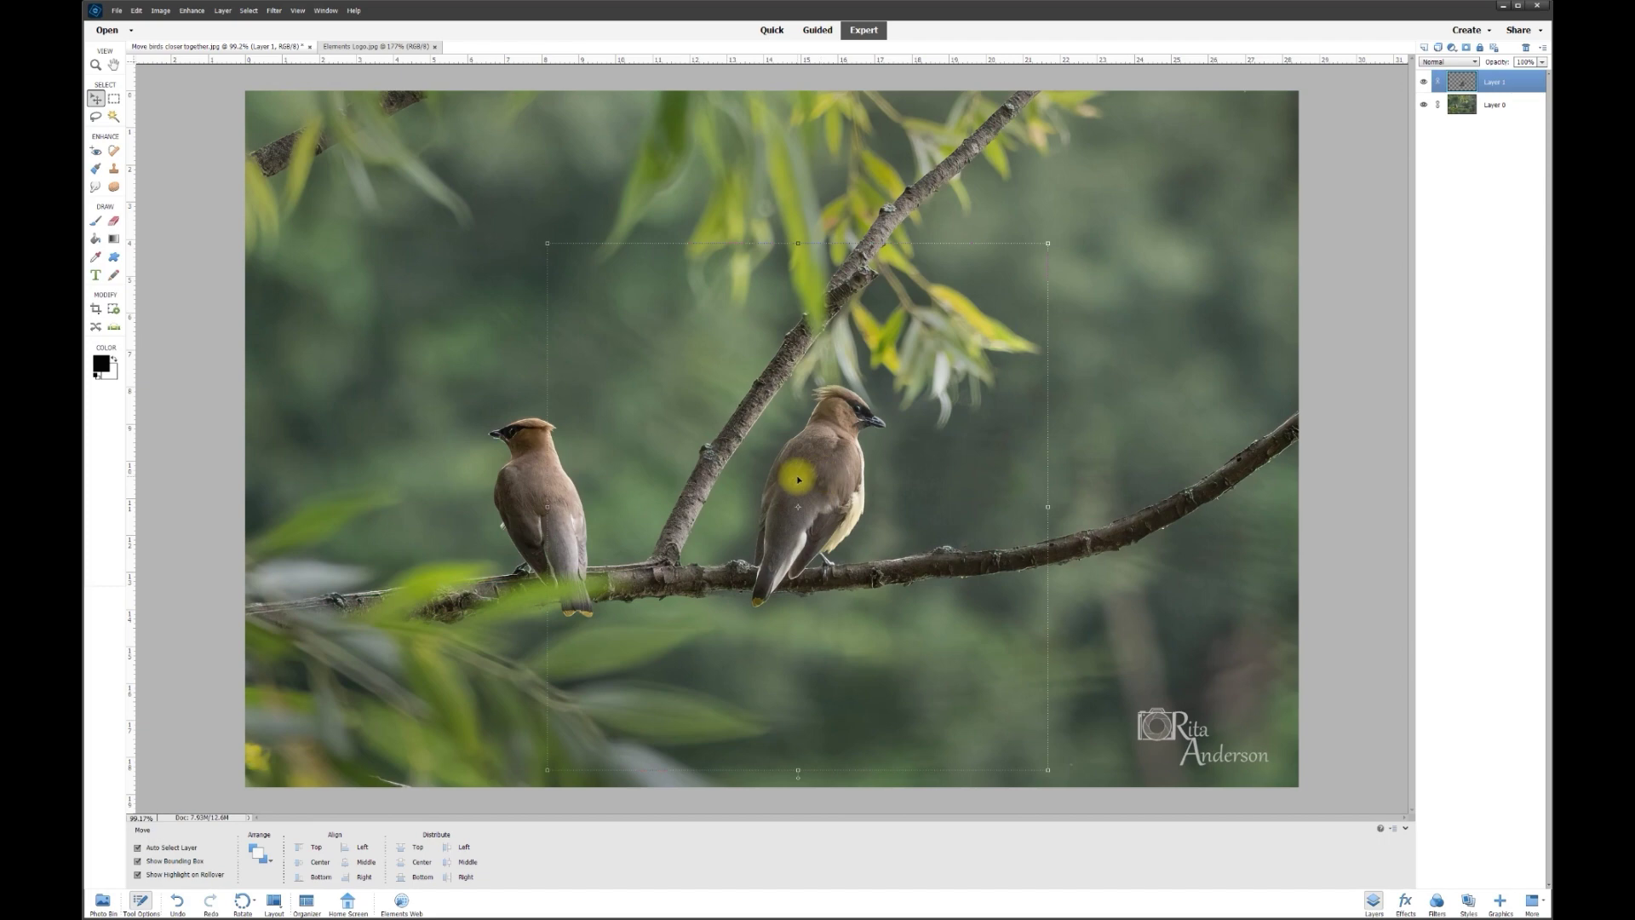
Compare the photo with the cloned bird layer hidden and shown, deselect the layer and review the finished image
{"action": "left_click", "coordinate": [1427, 82]}
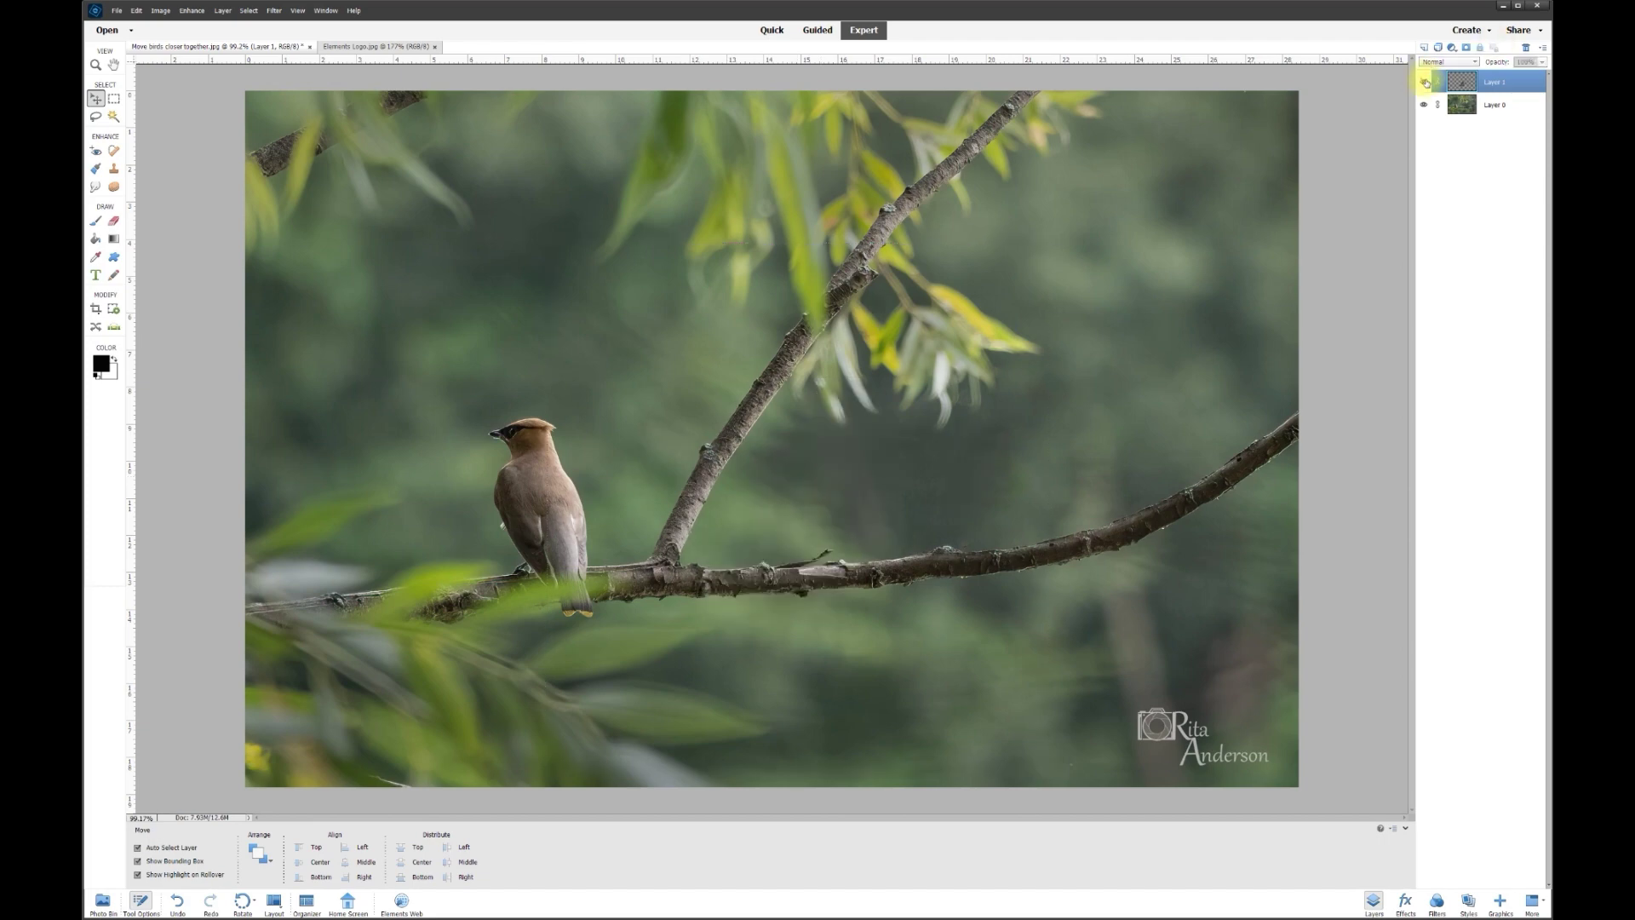
{"action": "left_click", "coordinate": [1427, 82]}
{"action": "left_click", "coordinate": [1427, 83]}
{"action": "left_click", "coordinate": [1427, 83]}
{"action": "scroll", "coordinate": [1254, 400], "scroll_direction": "down", "scroll_amount": 4}
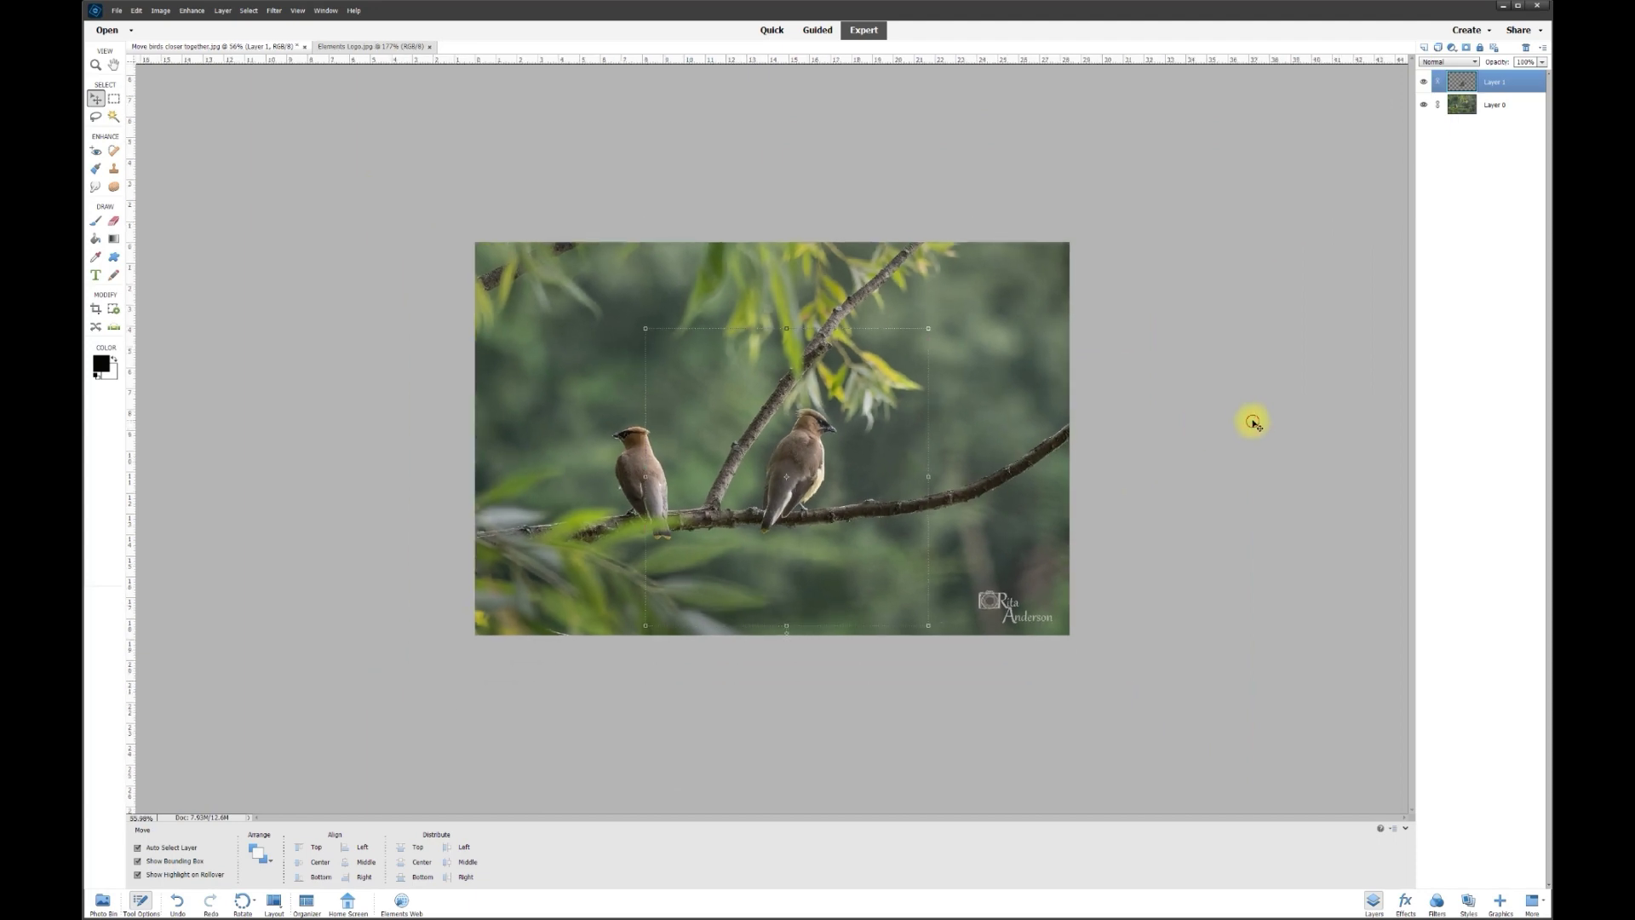
{"action": "left_click", "coordinate": [1254, 424]}
{"action": "scroll", "coordinate": [1254, 424], "scroll_direction": "up", "scroll_amount": 3}
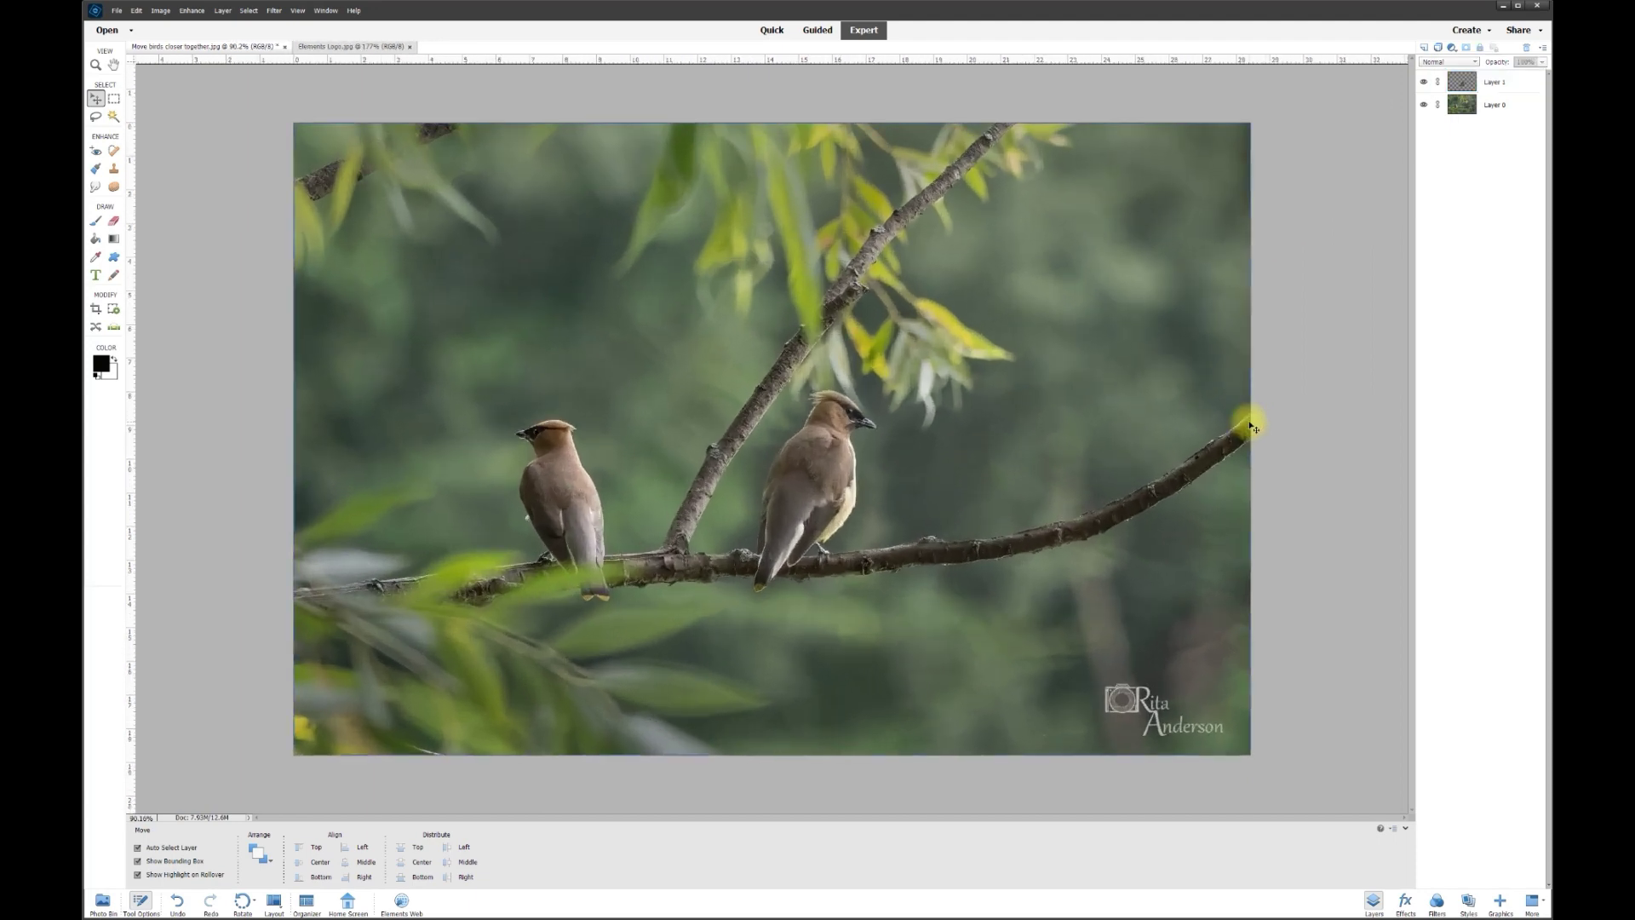
{"action": "scroll", "coordinate": [1252, 426], "scroll_direction": "up", "scroll_amount": 1}
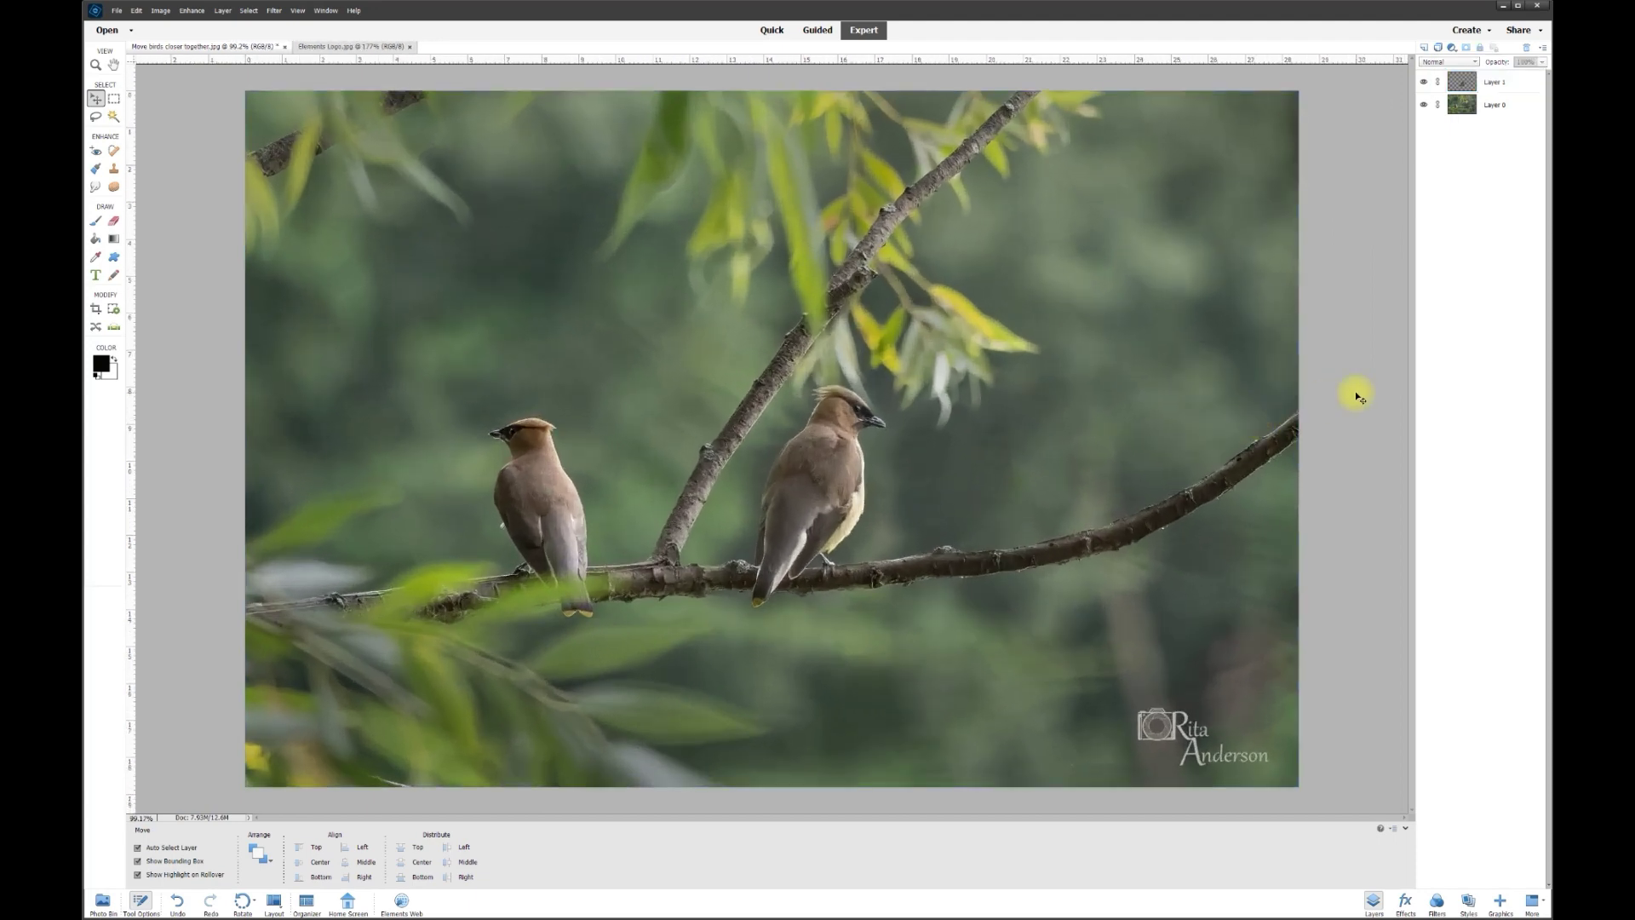